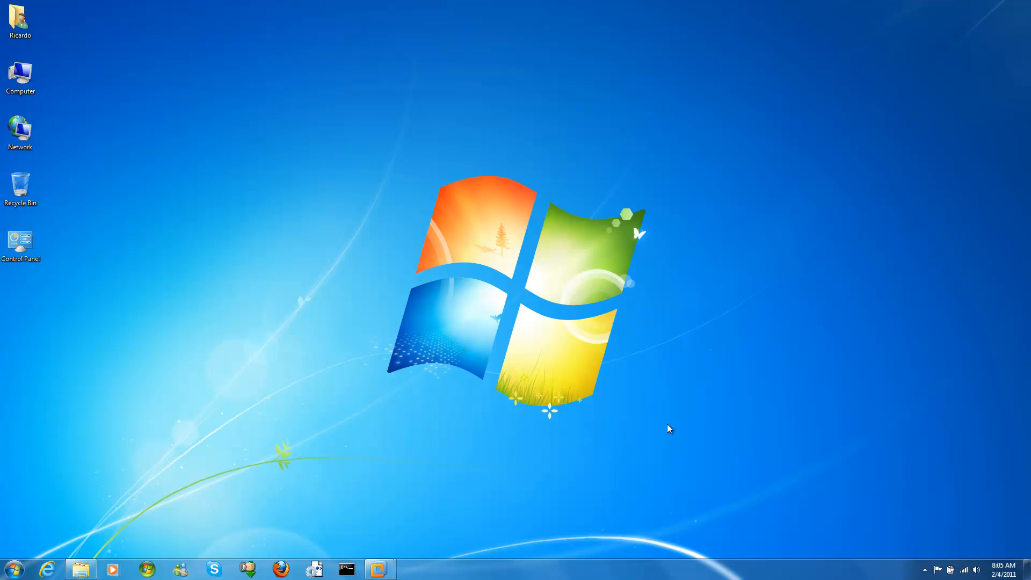
- Select SysPrep.vhd on the host's C: drive and return to the Windows 7 virtual machine in VMware Workstation
mouse_move(379, 568)
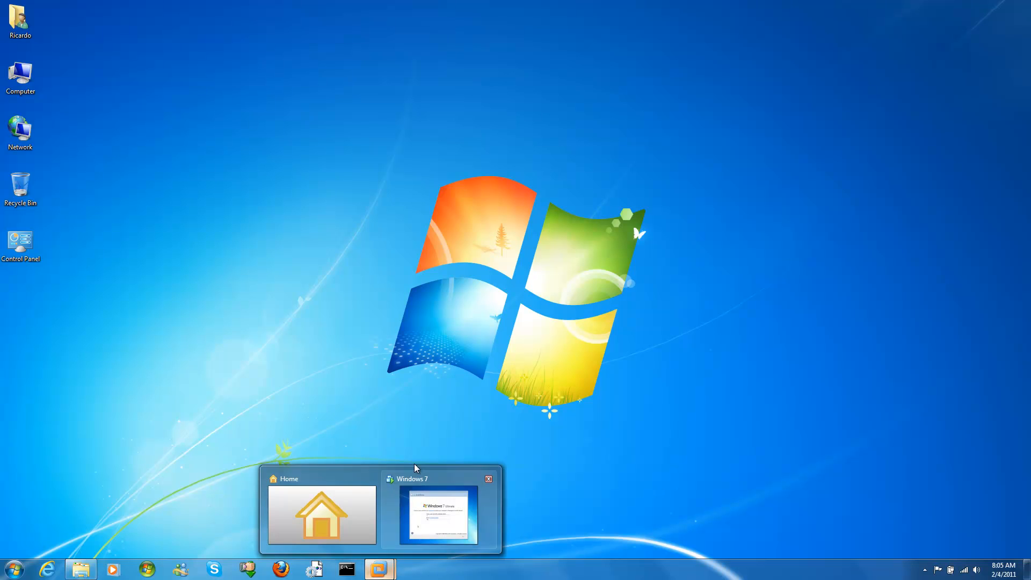
left_click(438, 515)
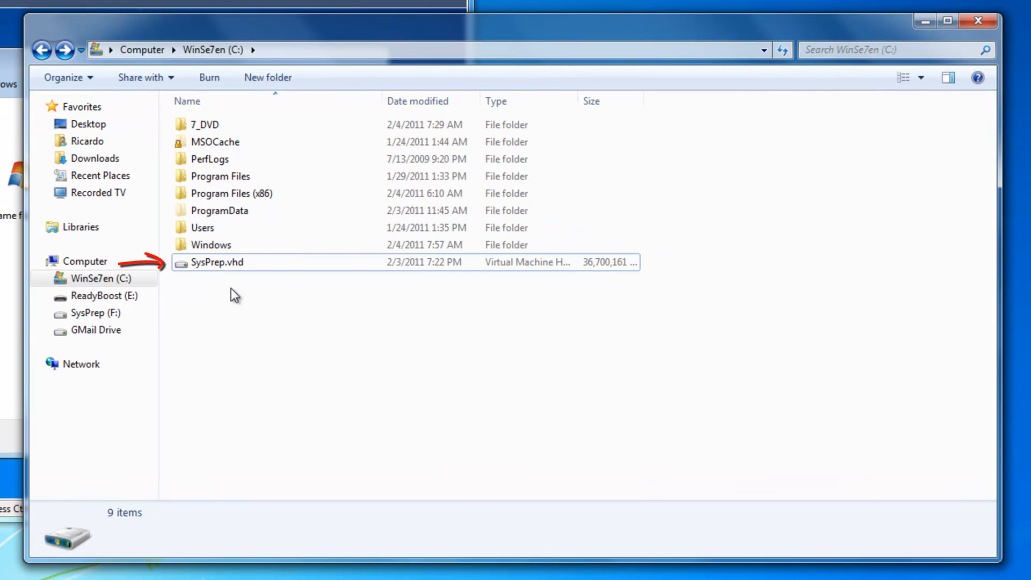
left_click(229, 264)
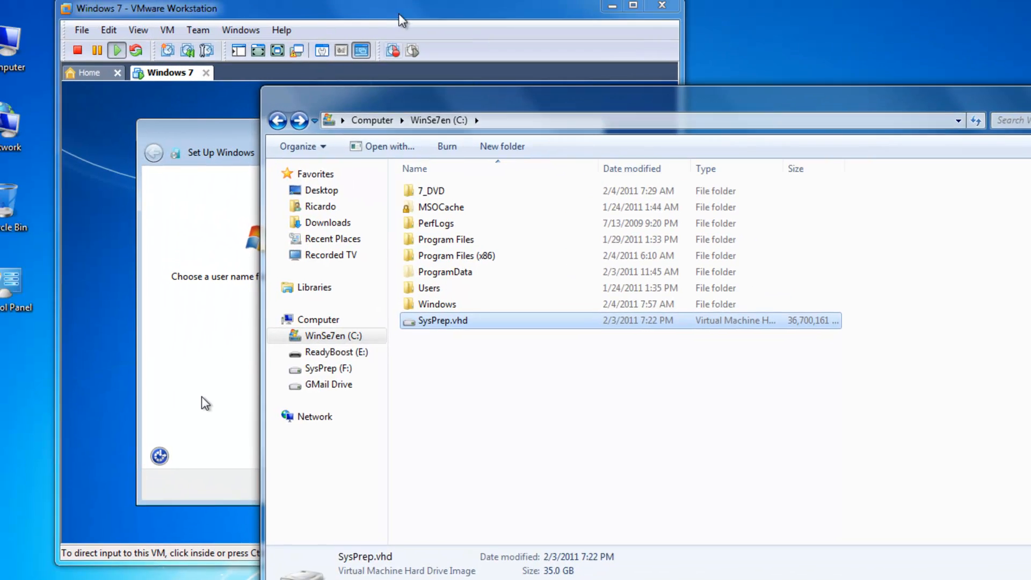
left_click(398, 16)
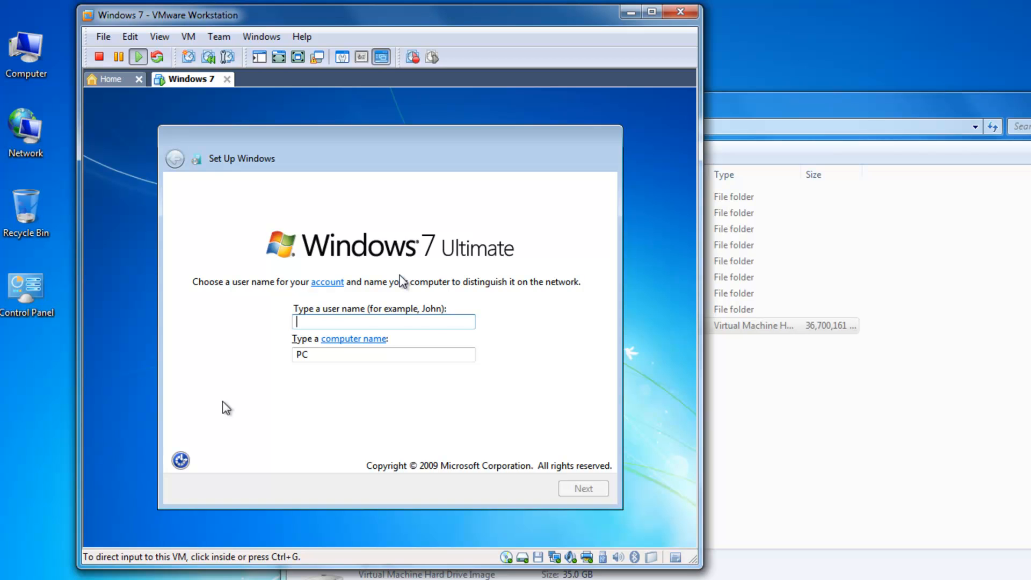
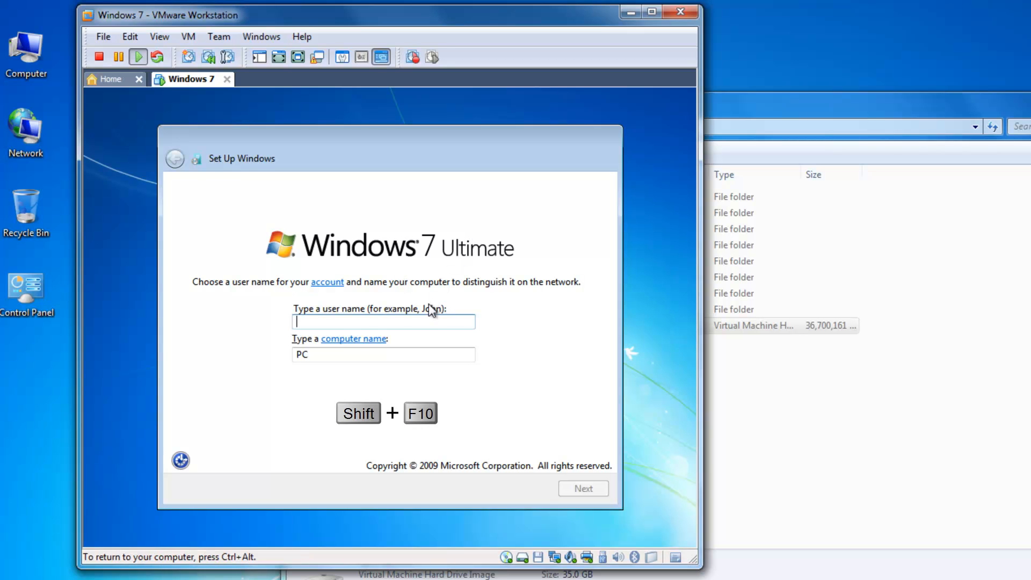
- Run diskpart in a command prompt opened over the Windows setup screen, and close the prompt
key("shift+F10")
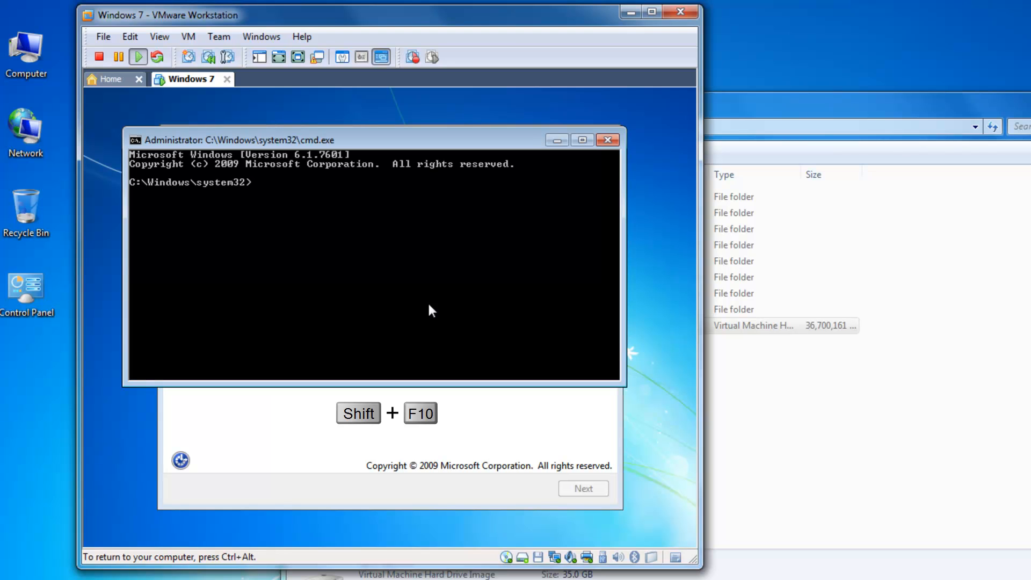
type("diskpart")
key("Return")
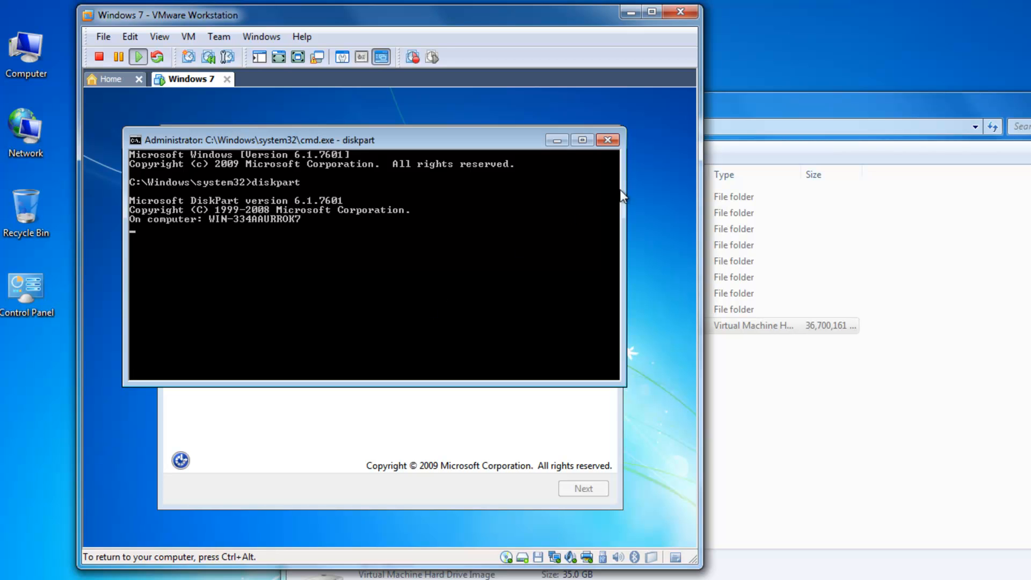
left_click(608, 140)
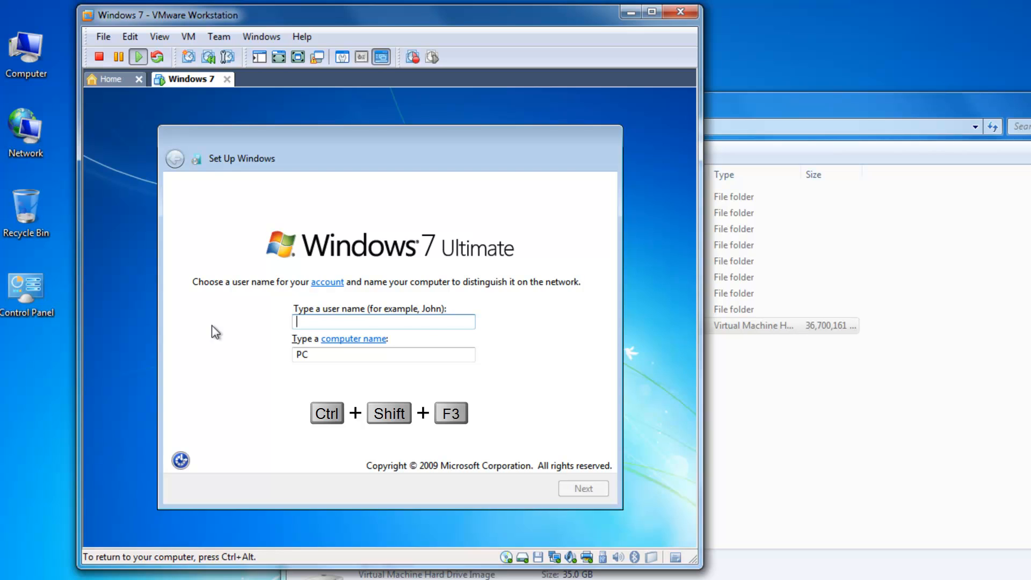
- Enter audit mode from the Windows setup screen and dismiss the network location dialog without choosing a location
key("ctrl+shift+F3")
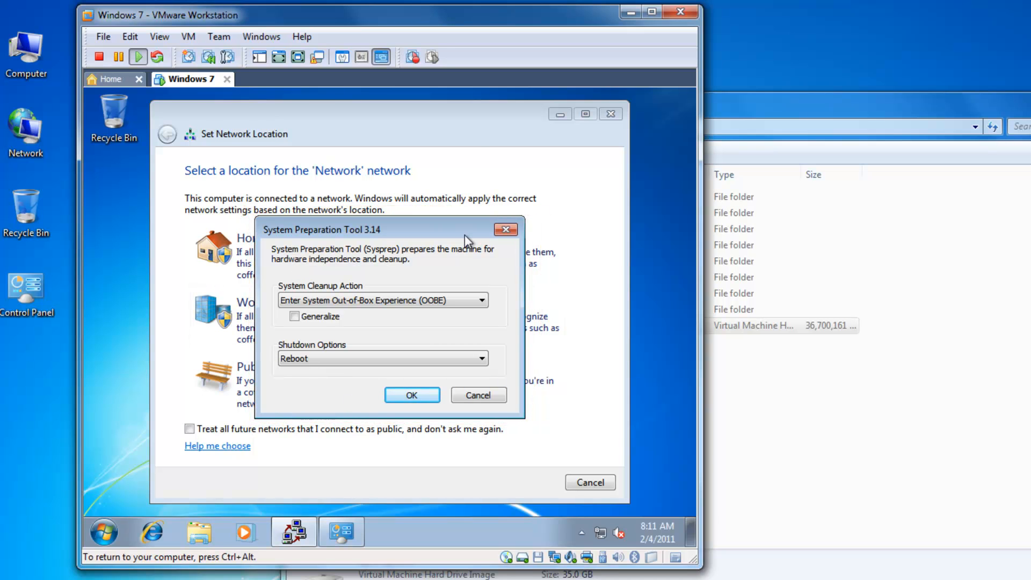
left_click(476, 117)
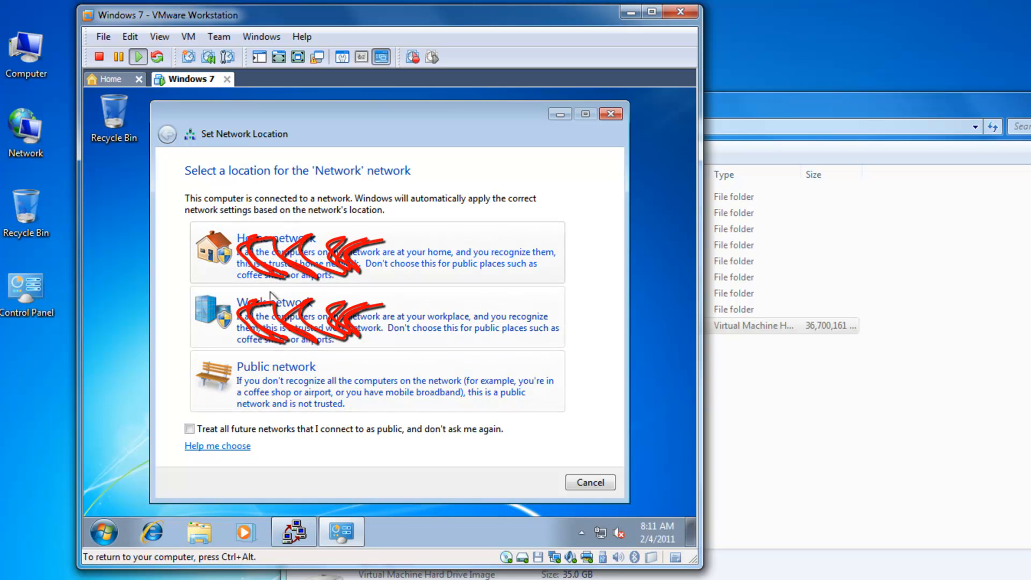
left_click(610, 114)
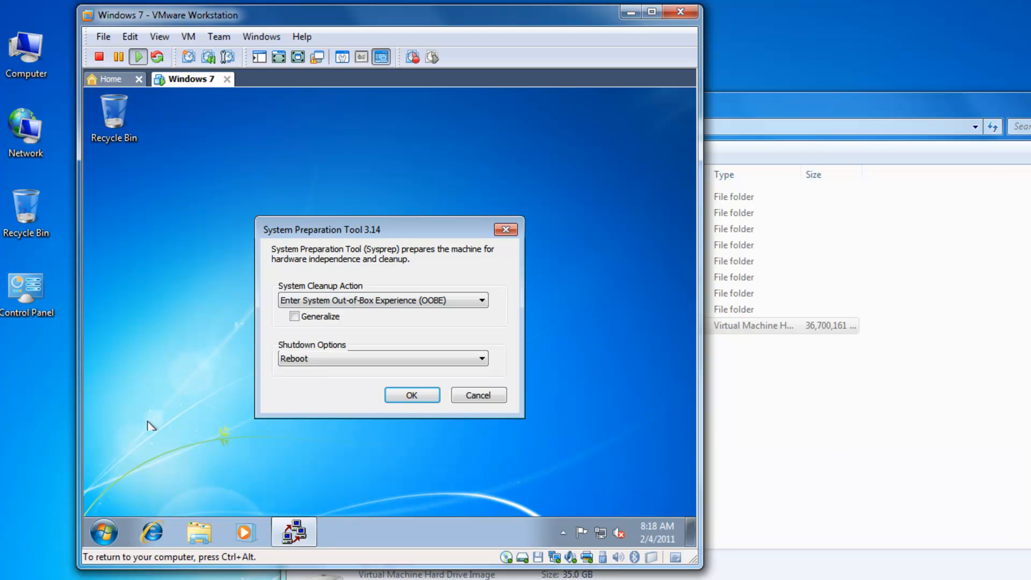
- Browse the R_OPK disc in drive D: to Microsoft\netfx4x64\Extended and examine its installation files
left_click(104, 526)
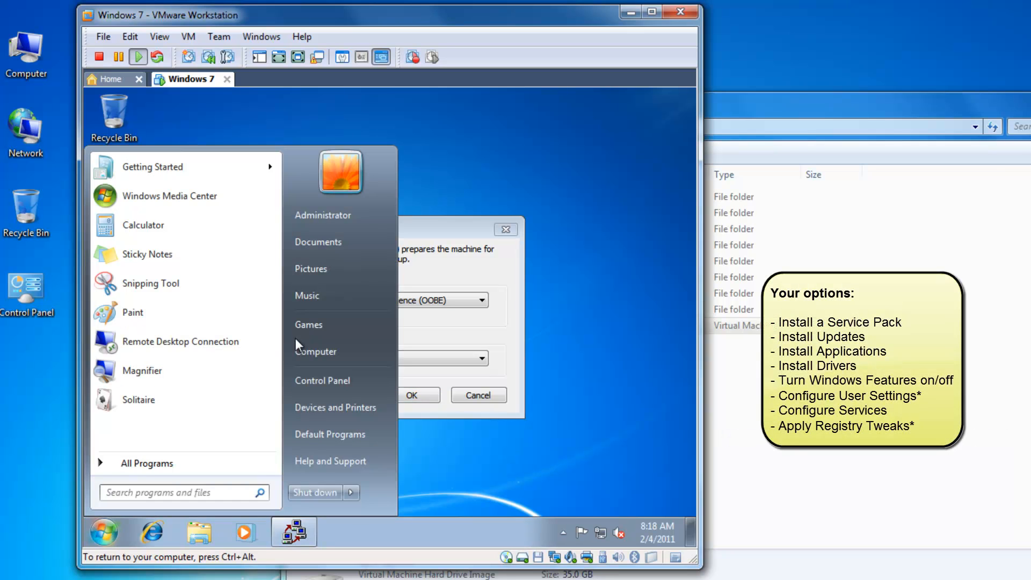
left_click(311, 350)
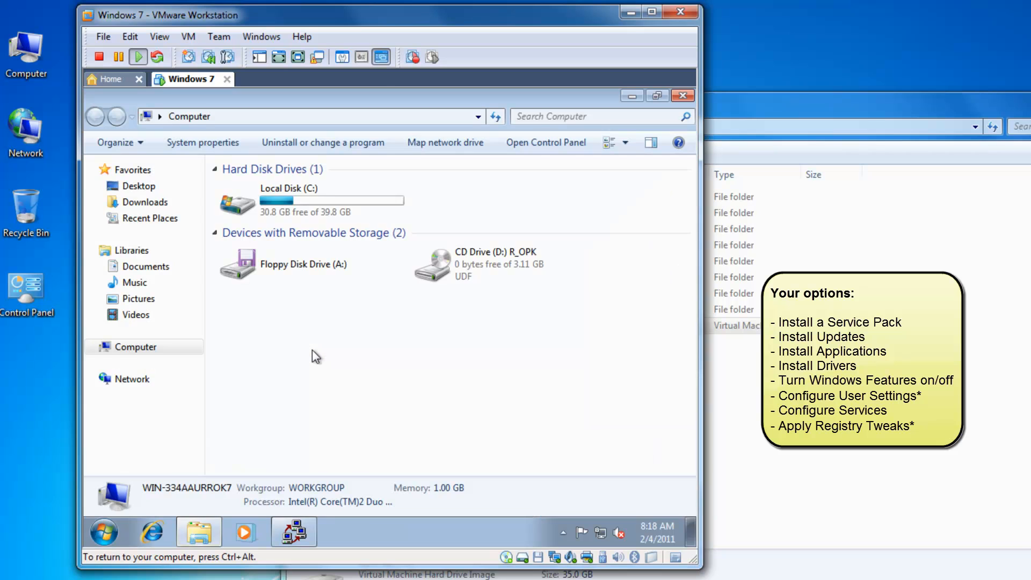
double_click(473, 264)
double_click(252, 186)
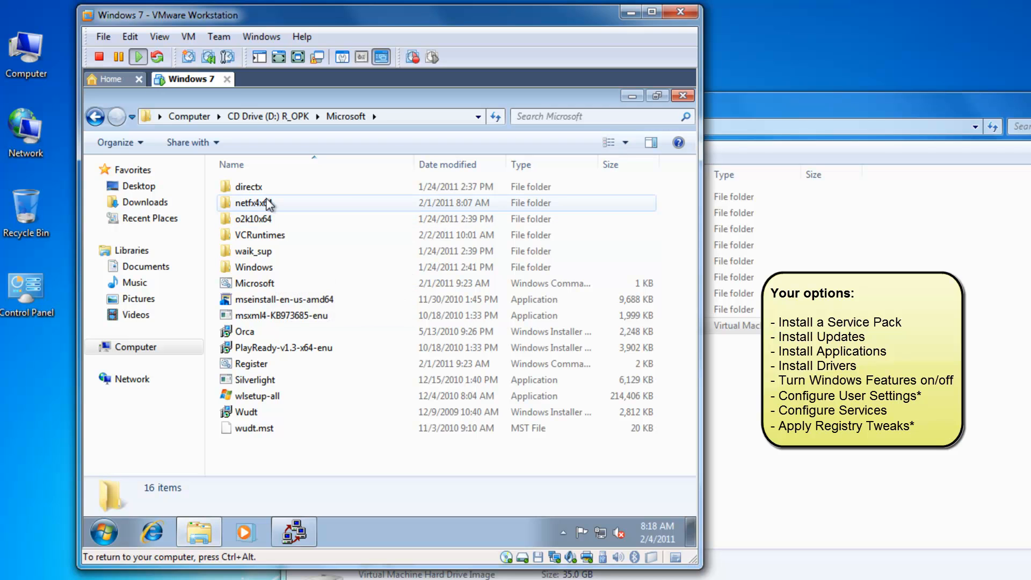
double_click(263, 204)
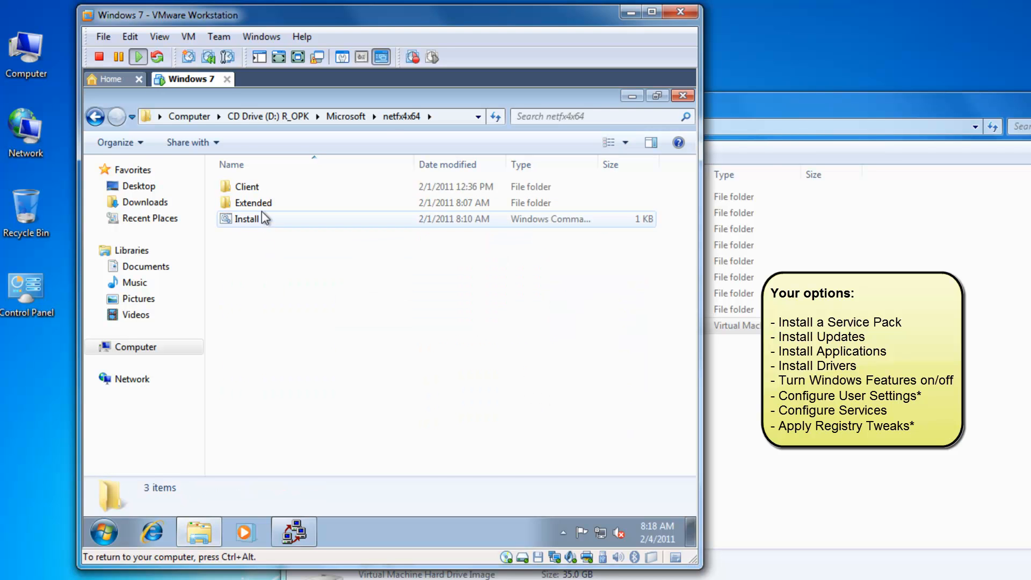
double_click(259, 202)
scroll(260, 263, "down", 5)
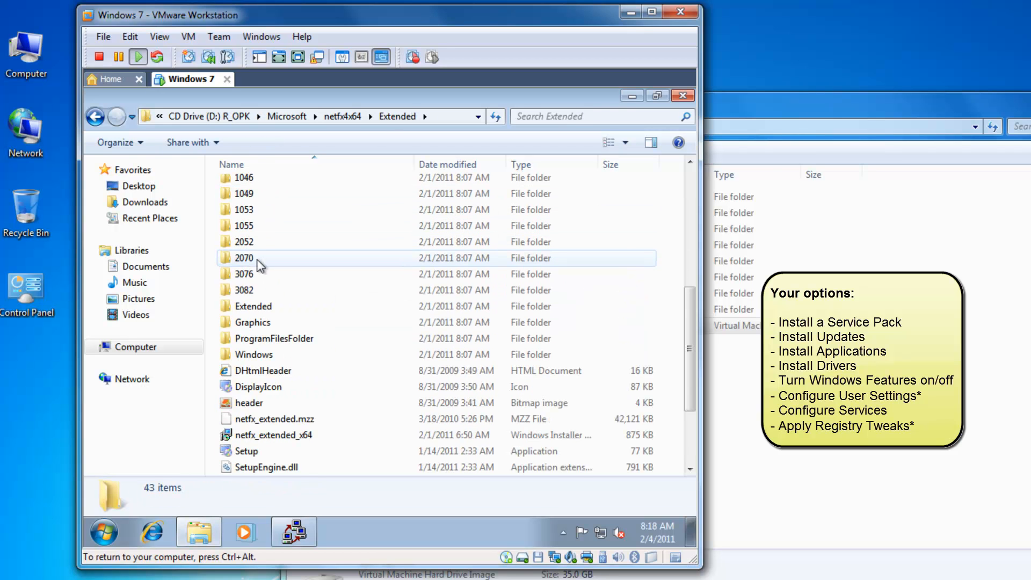
- Examine the o2k10x64 folder within the disc's Microsoft folder and open its Updates subfolder
left_click(302, 117)
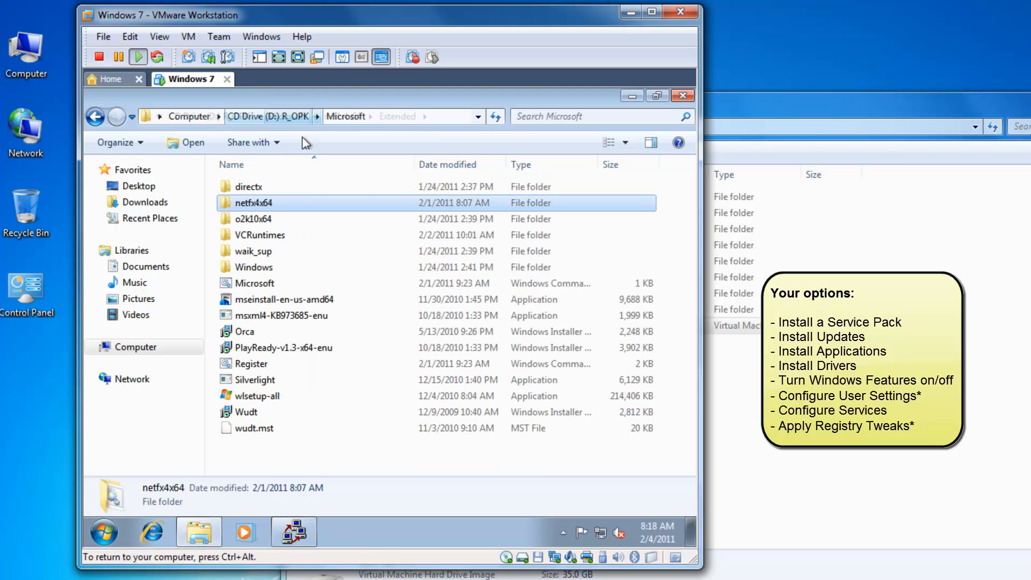
double_click(267, 220)
scroll(252, 376, "down", 3)
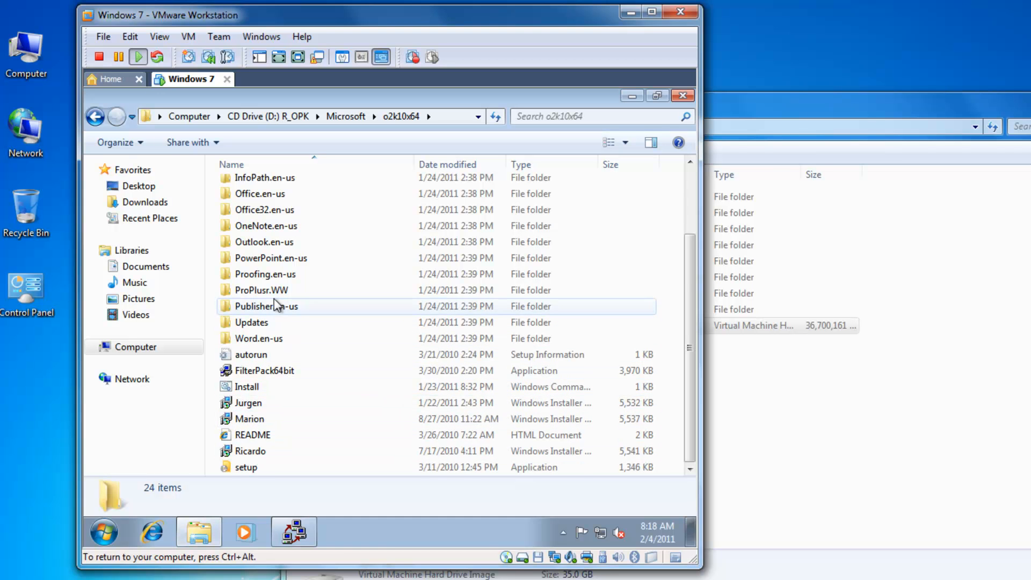
scroll(273, 299, "up", 2)
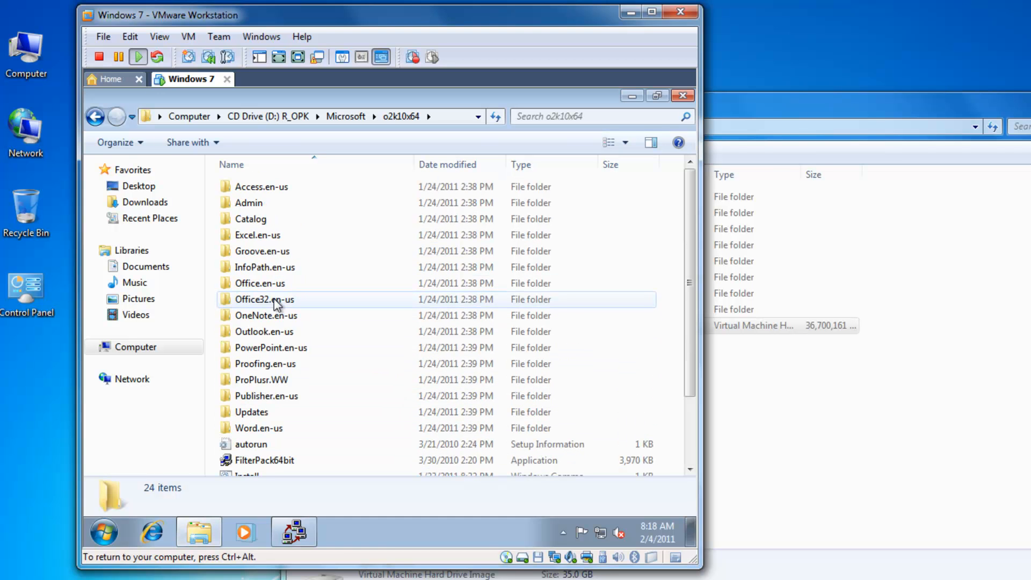
double_click(269, 412)
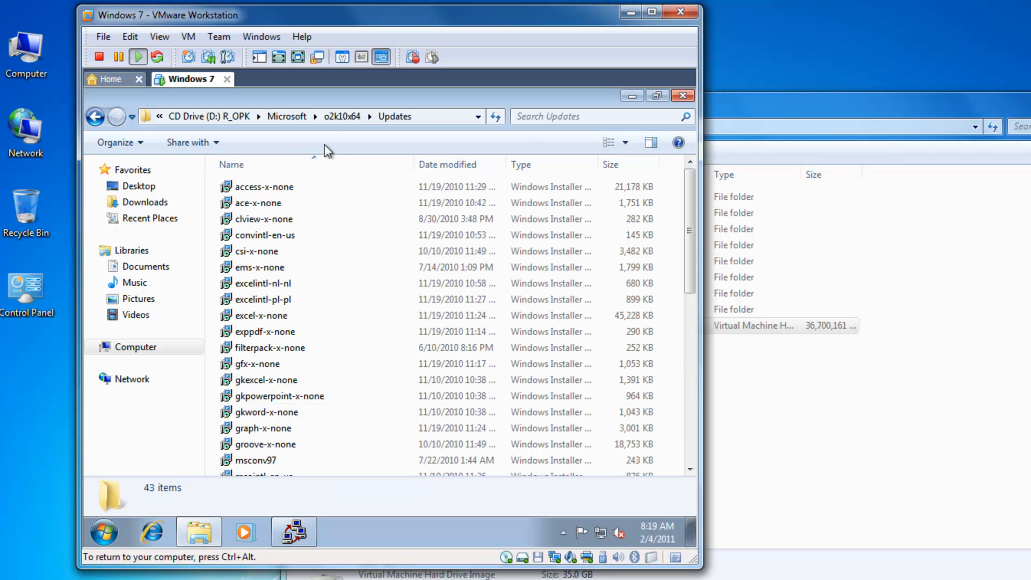
- Look through the VCRuntimes, waik_sup\Windows AIK and Windows folders under the disc's Microsoft folder
left_click(317, 124)
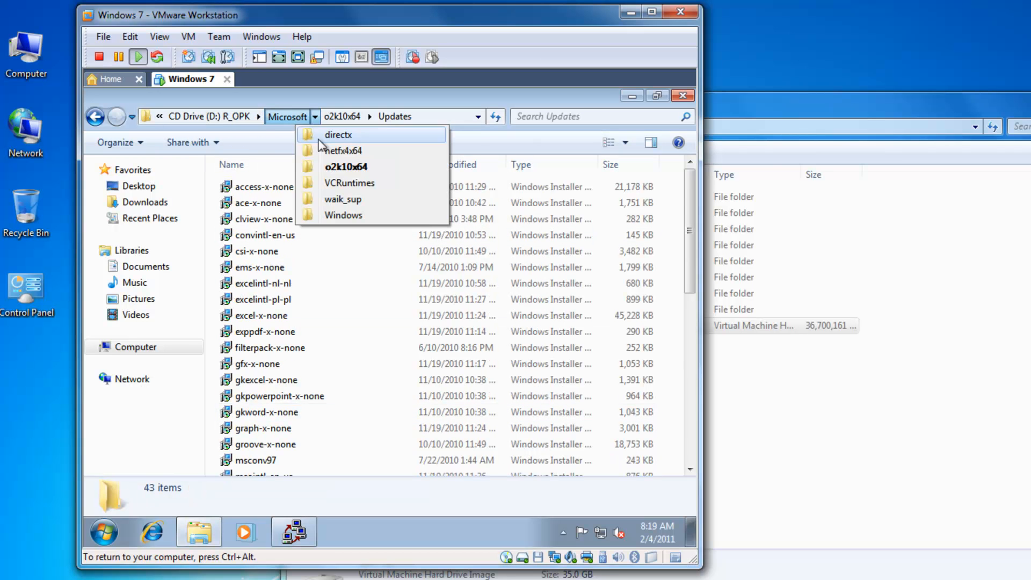
left_click(325, 182)
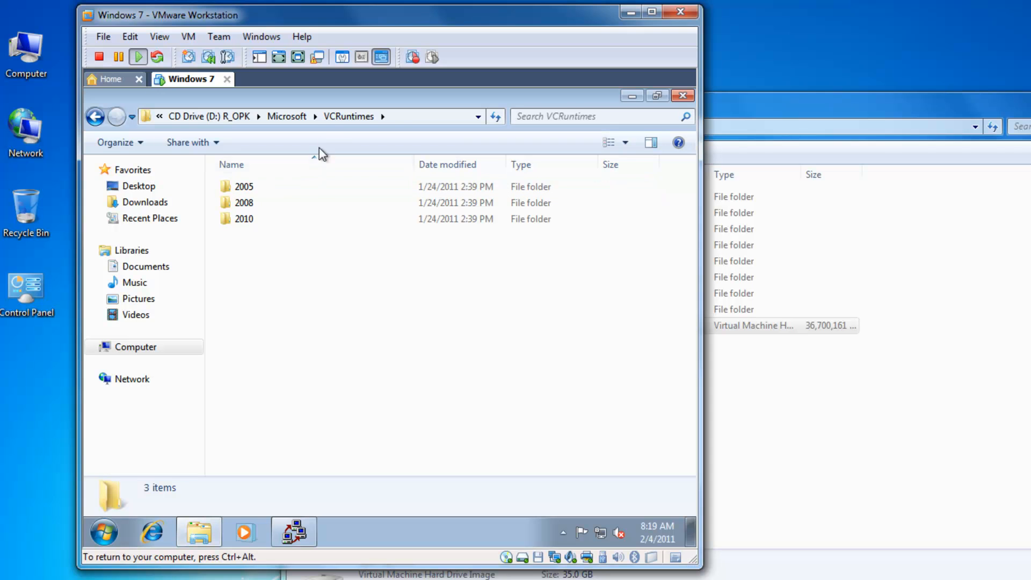
left_click(315, 117)
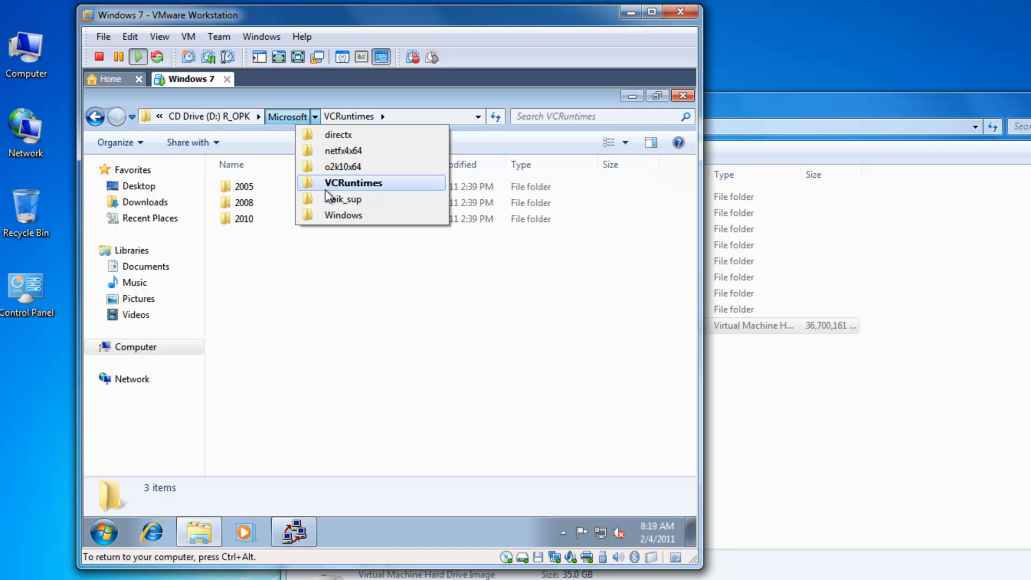
left_click(324, 199)
double_click(283, 191)
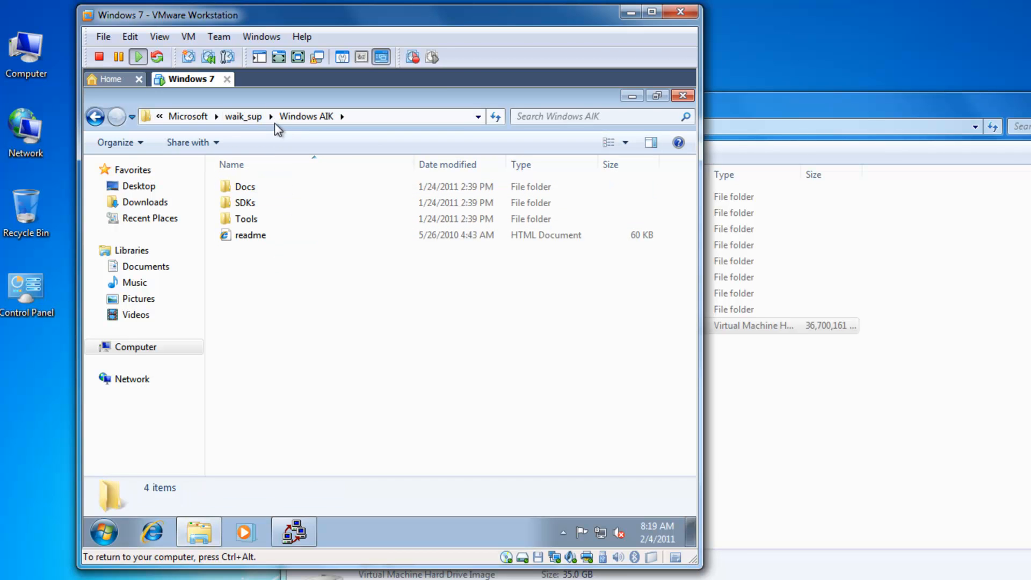
left_click(216, 117)
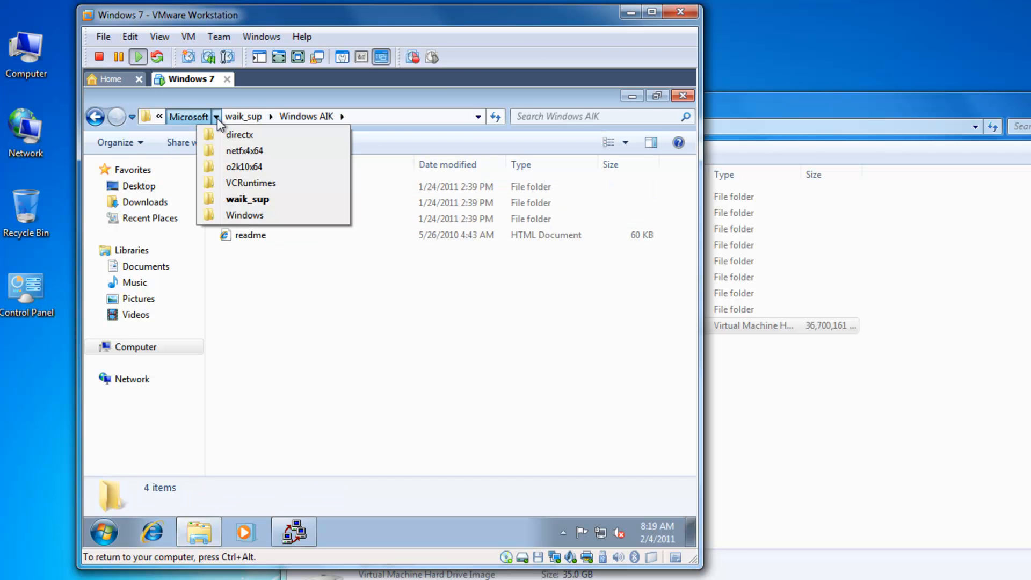
left_click(233, 214)
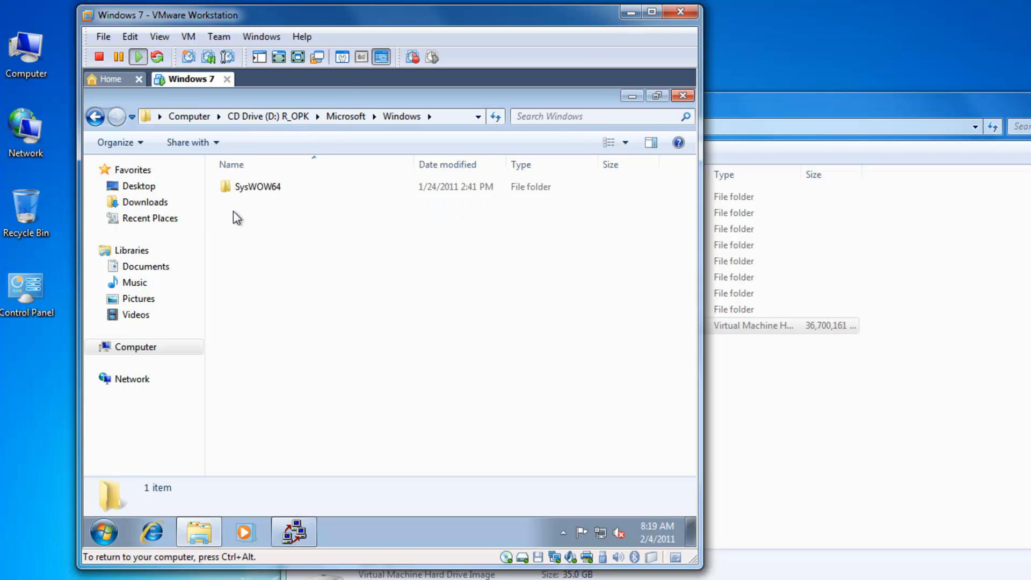
- Examine the Sysprep registry file and the Other folder at the disc's root, and close the file window
left_click(251, 114)
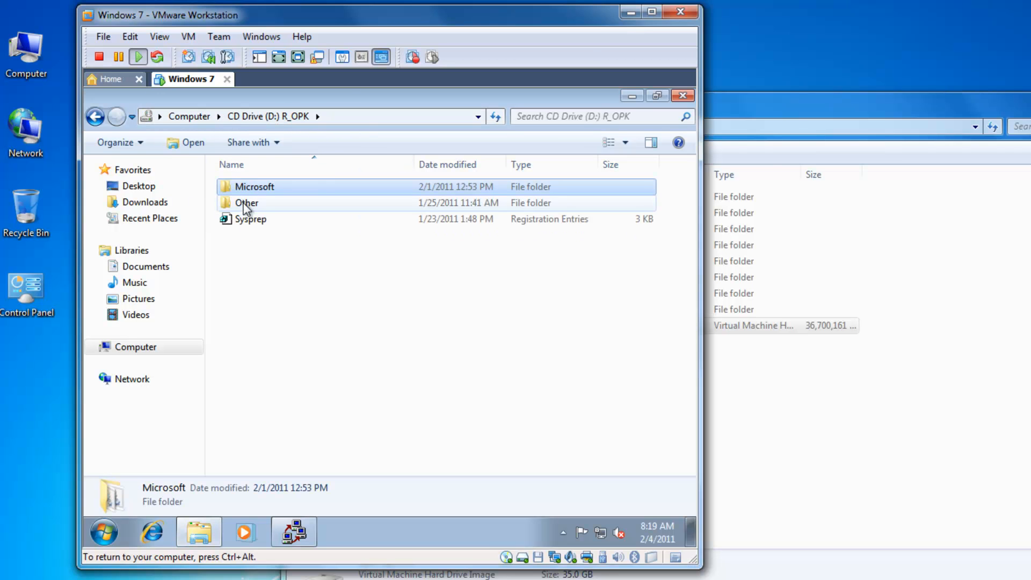
mouse_move(246, 221)
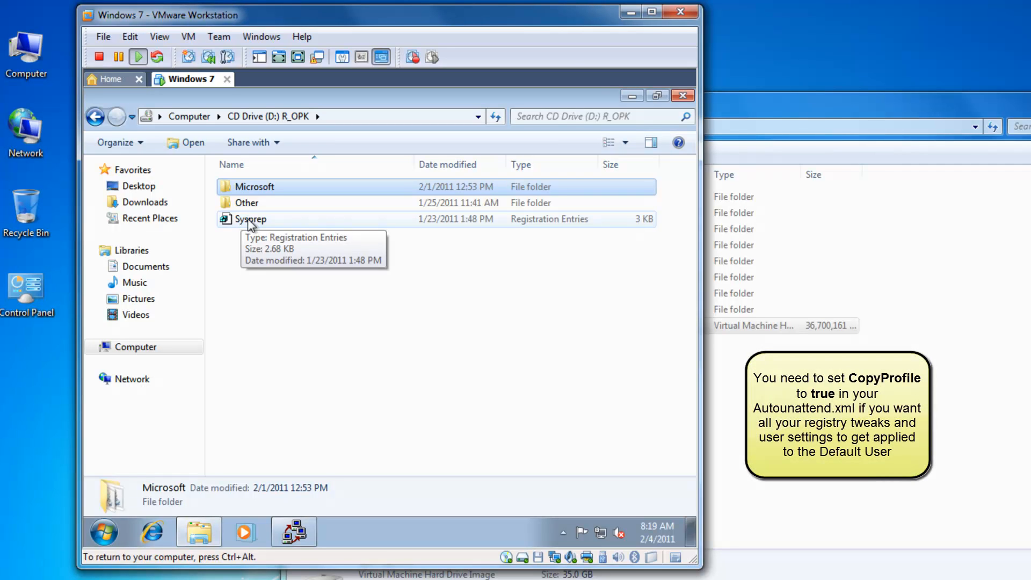
double_click(248, 204)
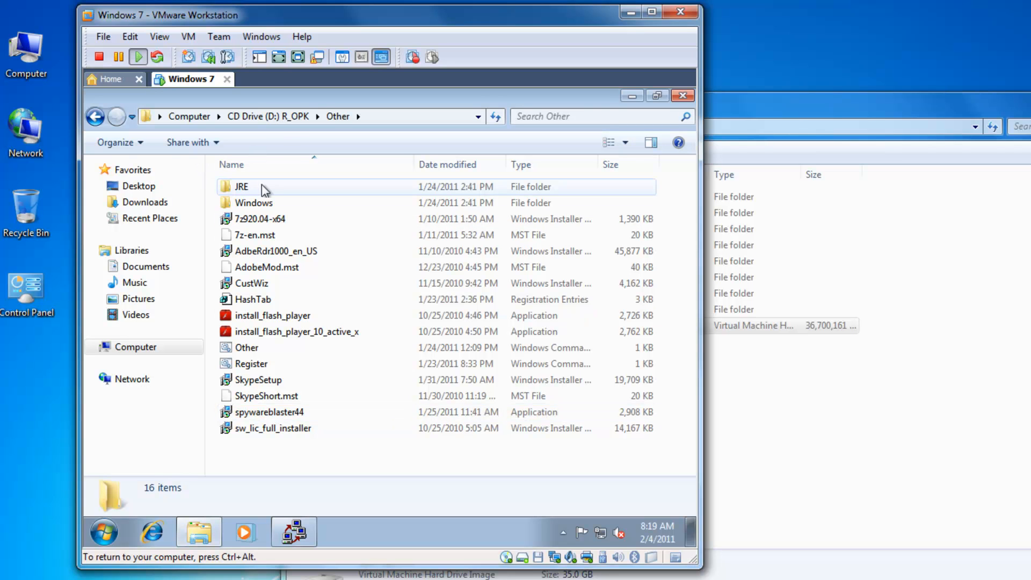
left_click(274, 117)
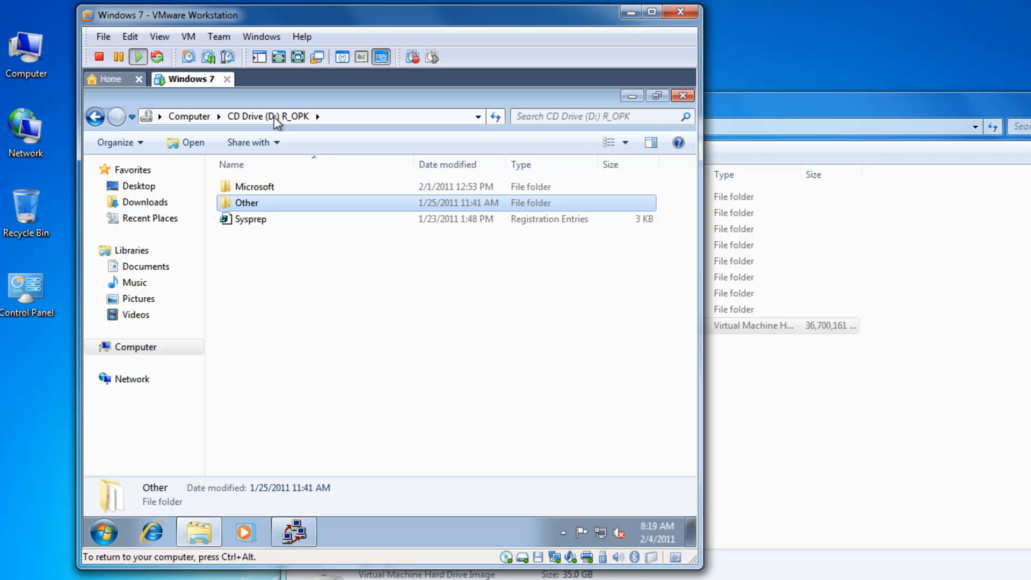
left_click(292, 247)
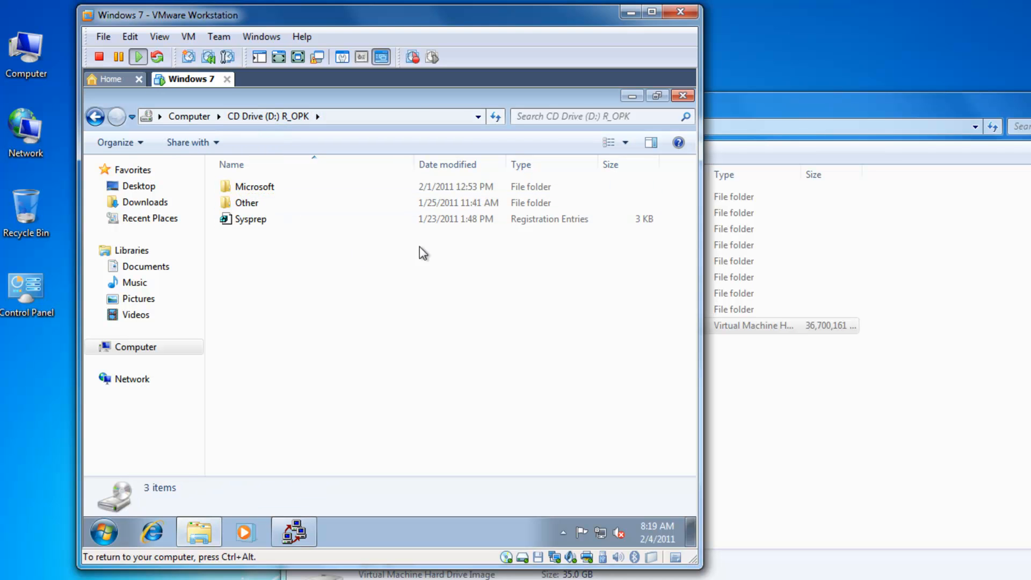
left_click(682, 96)
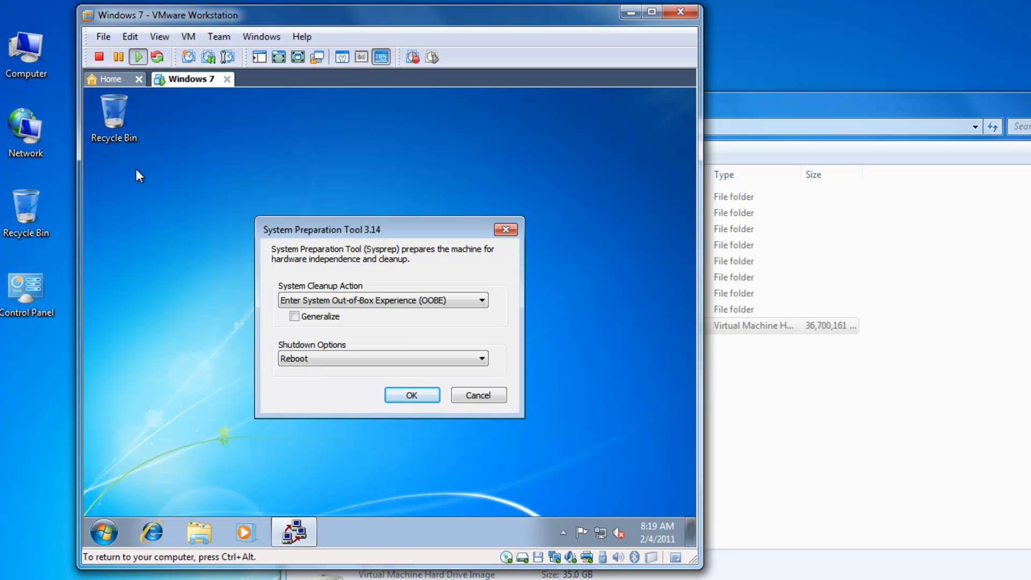
- Open Computer Management in the virtual machine and display the Services list under Services and Applications
left_click(103, 532)
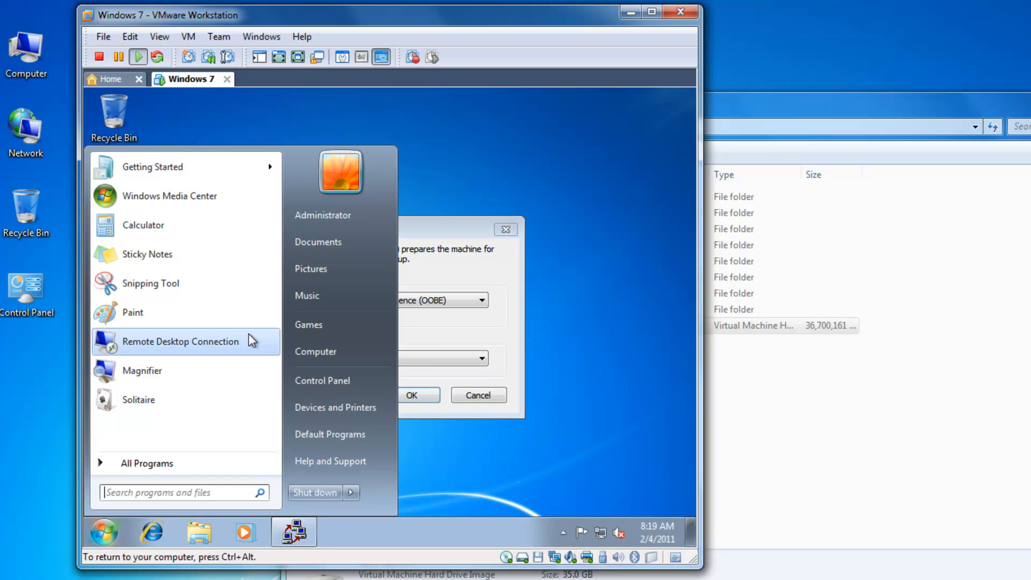
left_click(468, 234)
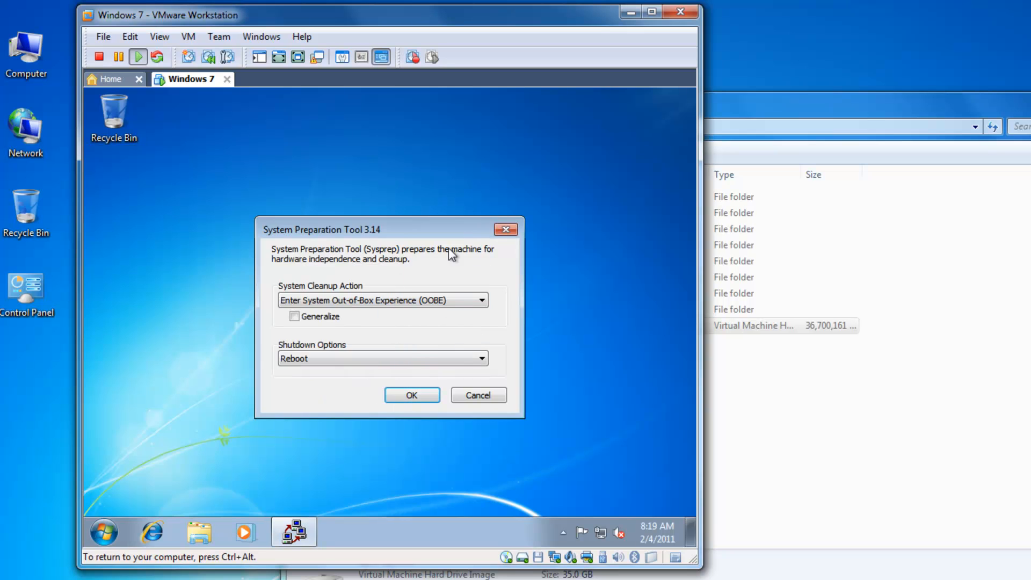
left_click(117, 522)
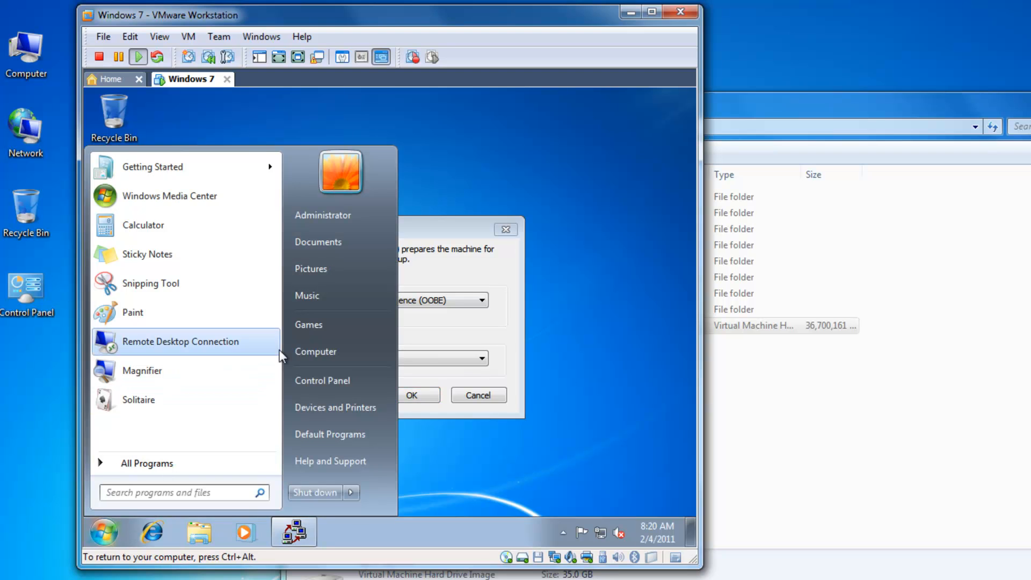
right_click(318, 353)
left_click(337, 378)
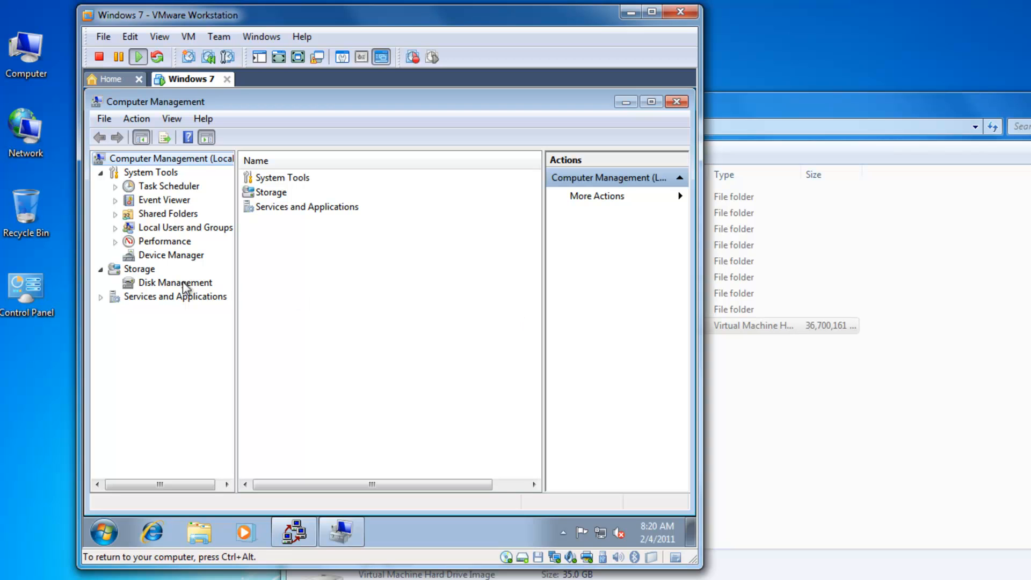
left_click(101, 297)
left_click(140, 312)
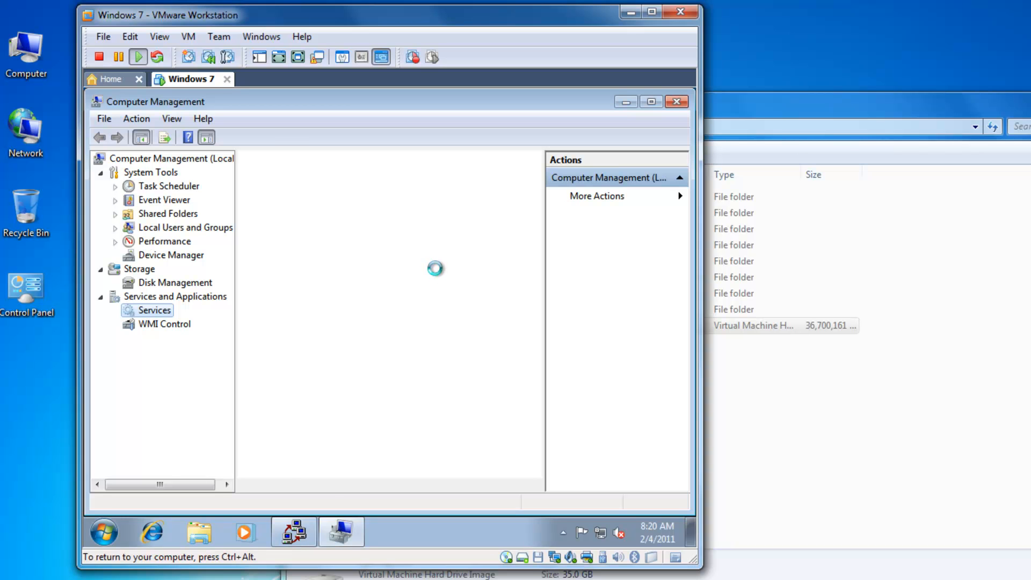
- Set the HomeGroup Listener service's startup type to Disabled and accept the change
left_click(455, 265)
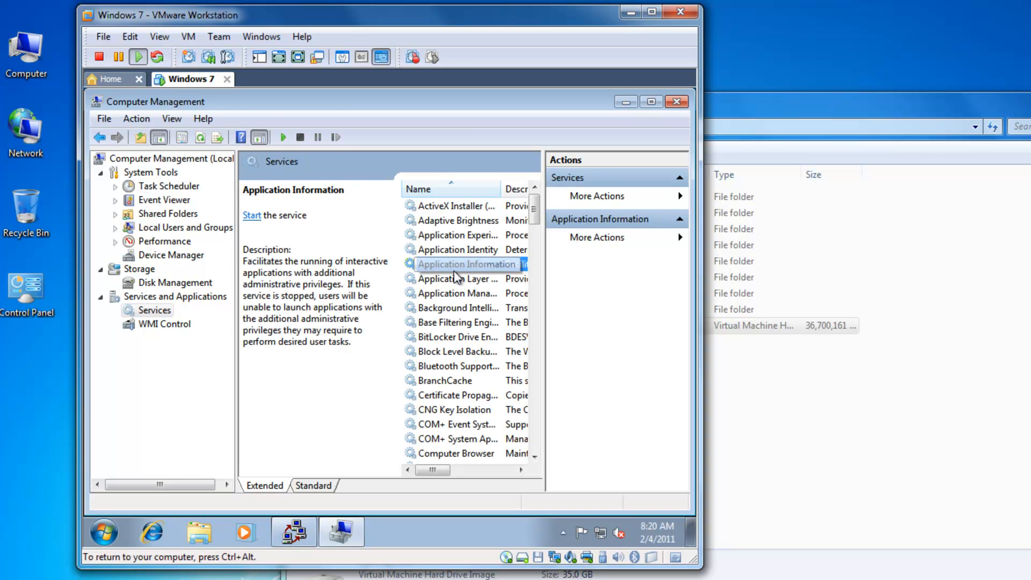
key("h")
double_click(466, 219)
left_click(414, 291)
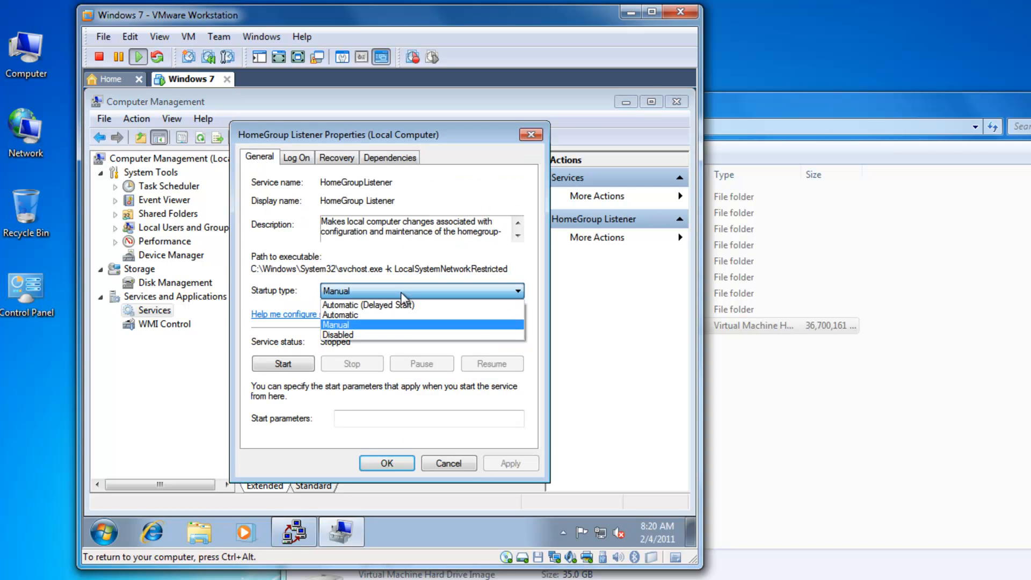
left_click(375, 330)
key("Down")
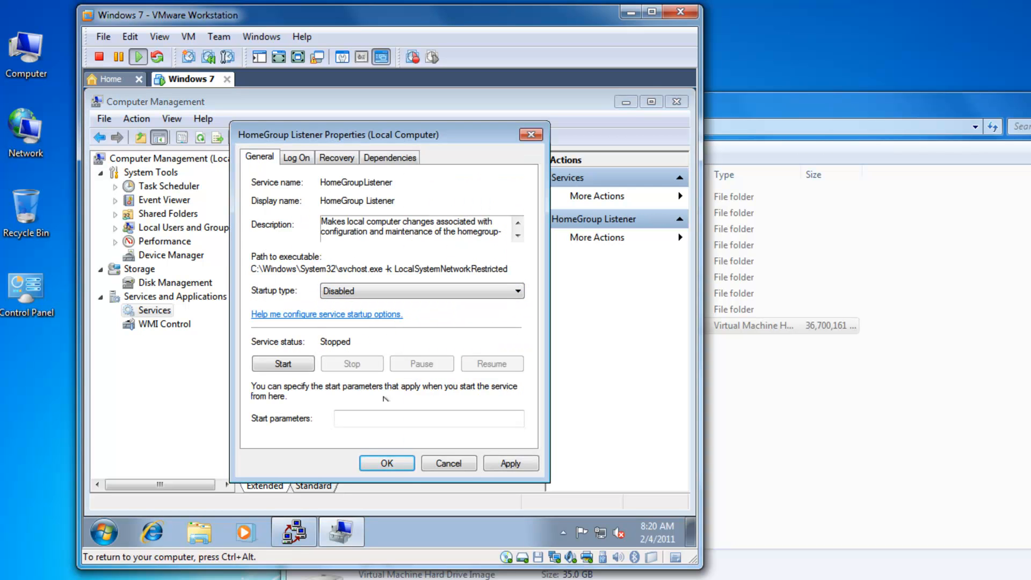
left_click(387, 462)
- Set the HomeGroup Provider service's startup type to Disabled, accept it and close Computer Management
double_click(452, 235)
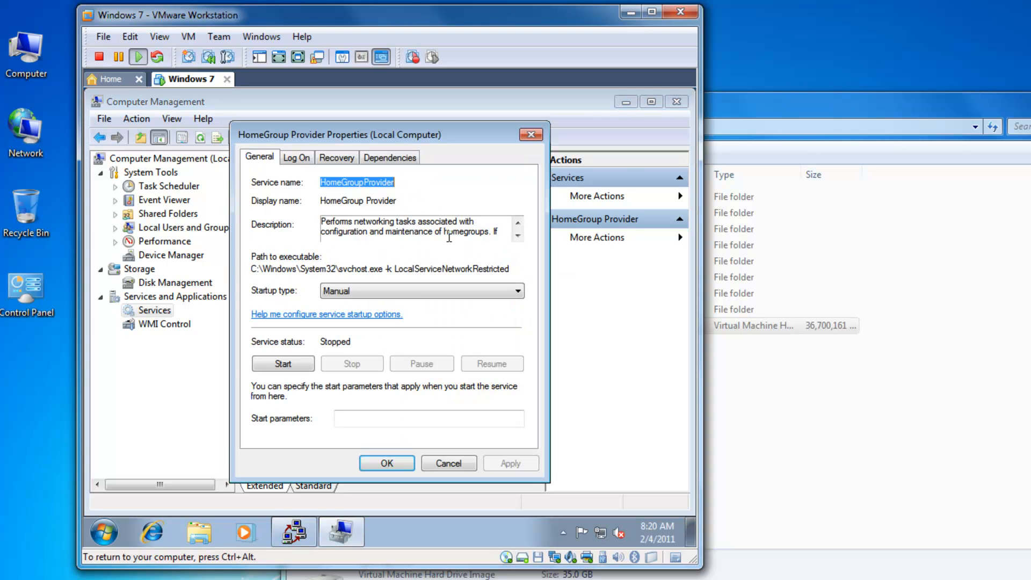
left_click(422, 290)
left_click(420, 284)
key("Down")
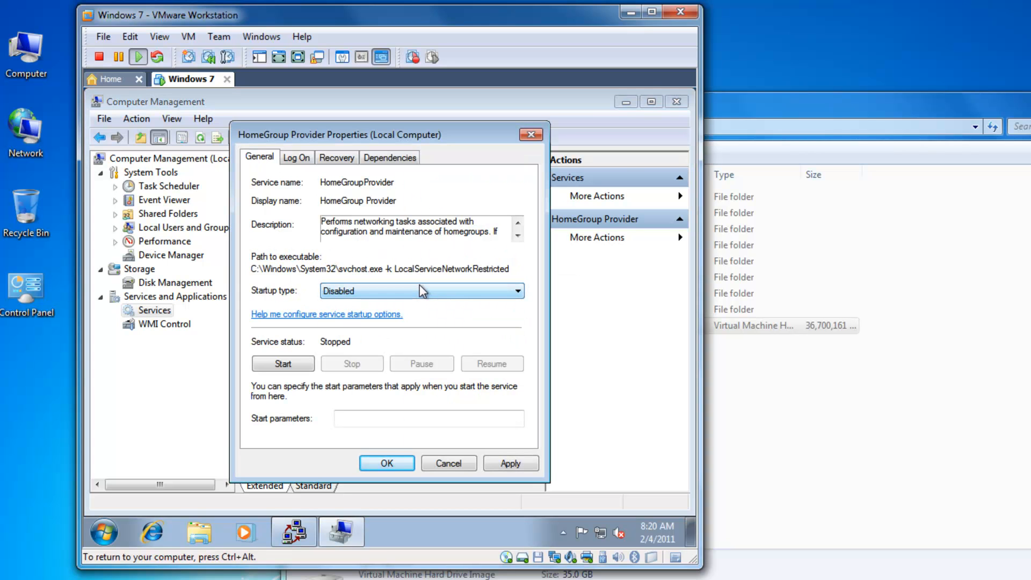
left_click(385, 465)
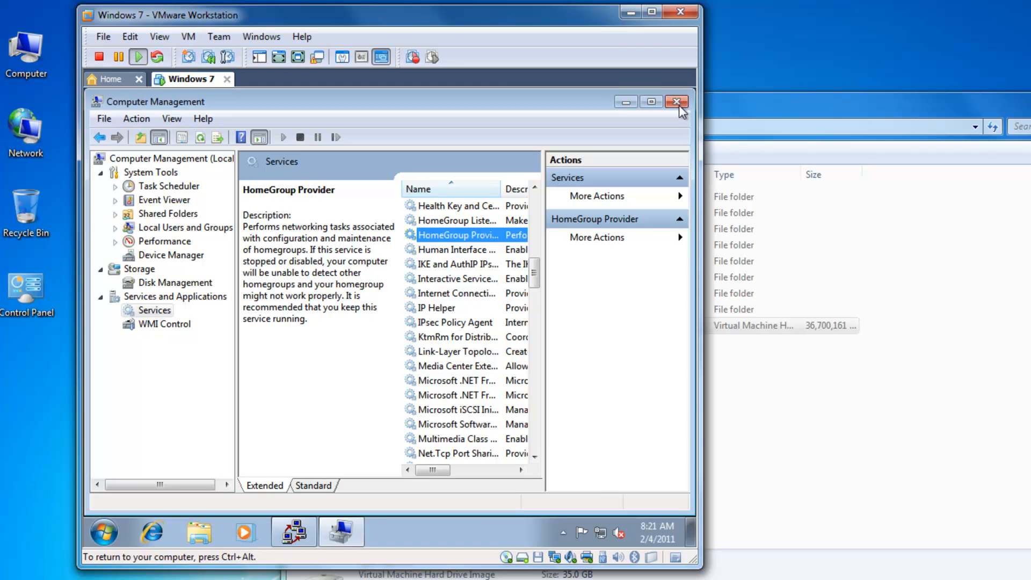
left_click(677, 102)
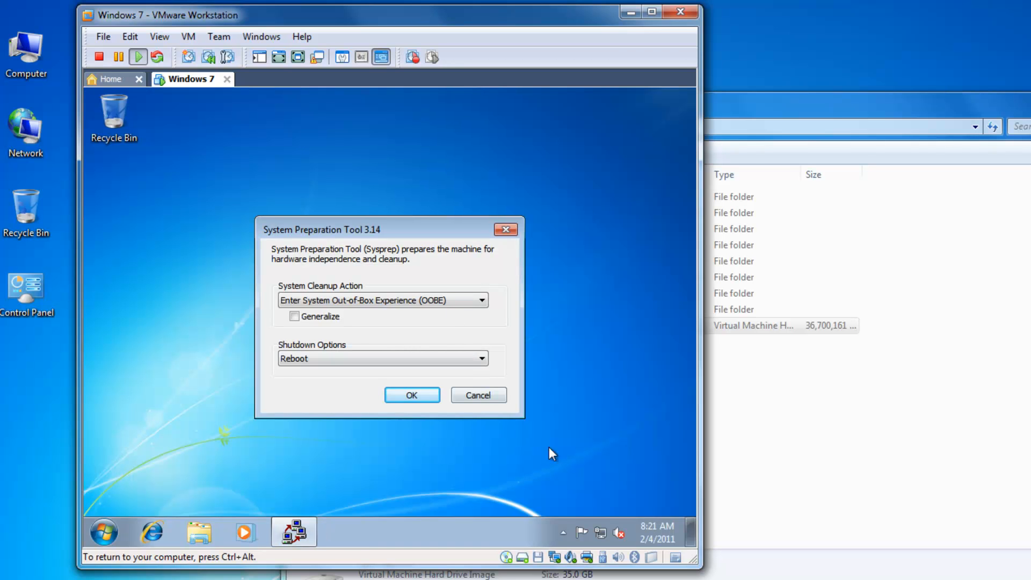
left_click(110, 527)
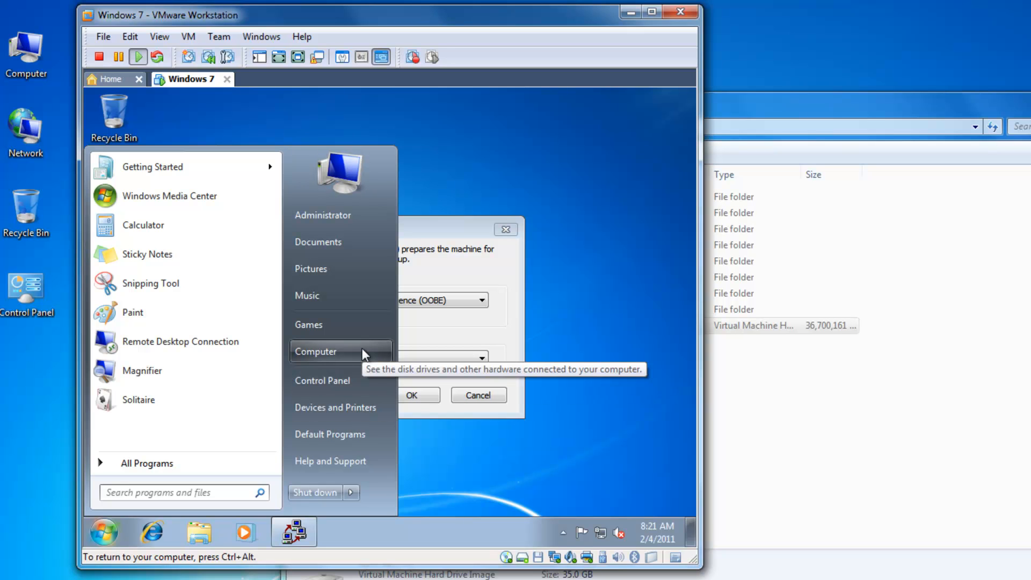
left_click(455, 248)
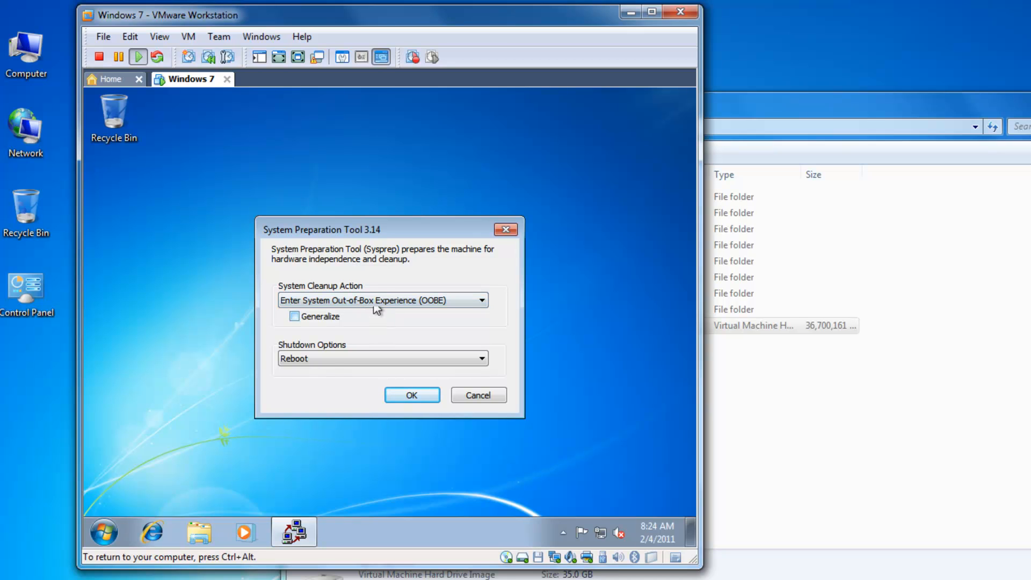
- Run the System Preparation Tool with the OOBE cleanup action, Generalize enabled and Shutdown as the shutdown option
left_click(295, 317)
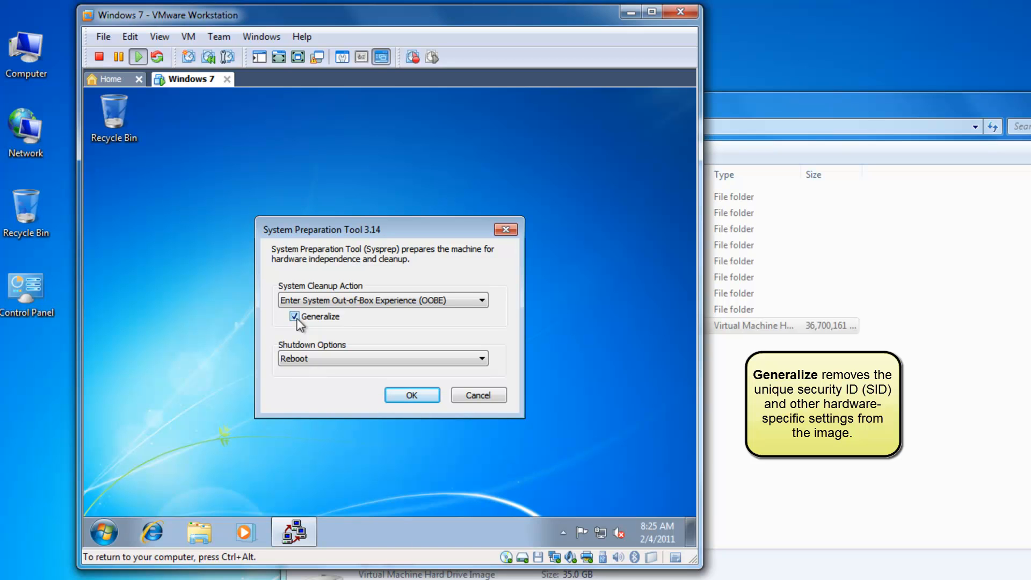
left_click(323, 359)
left_click(310, 393)
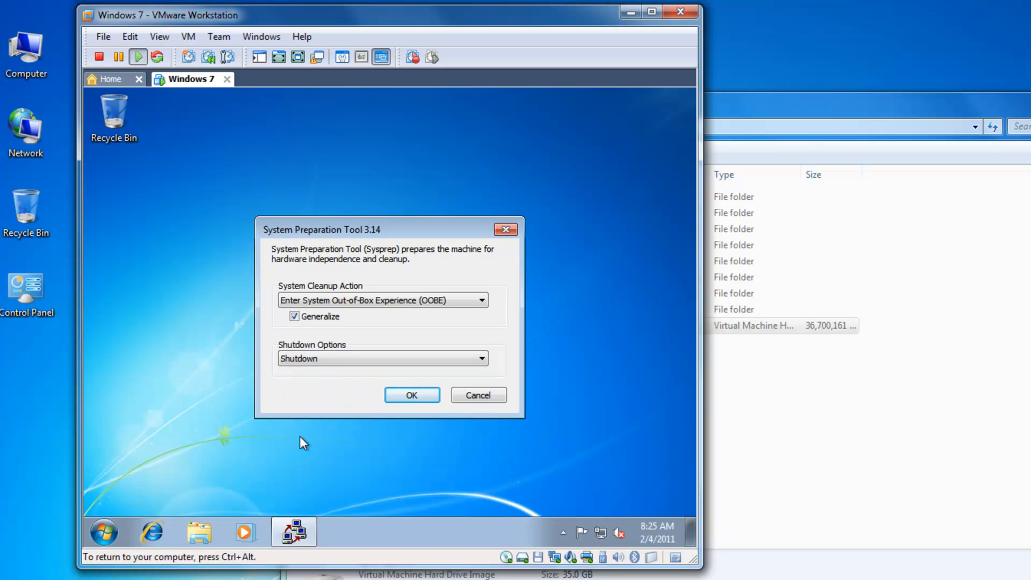
left_click(411, 397)
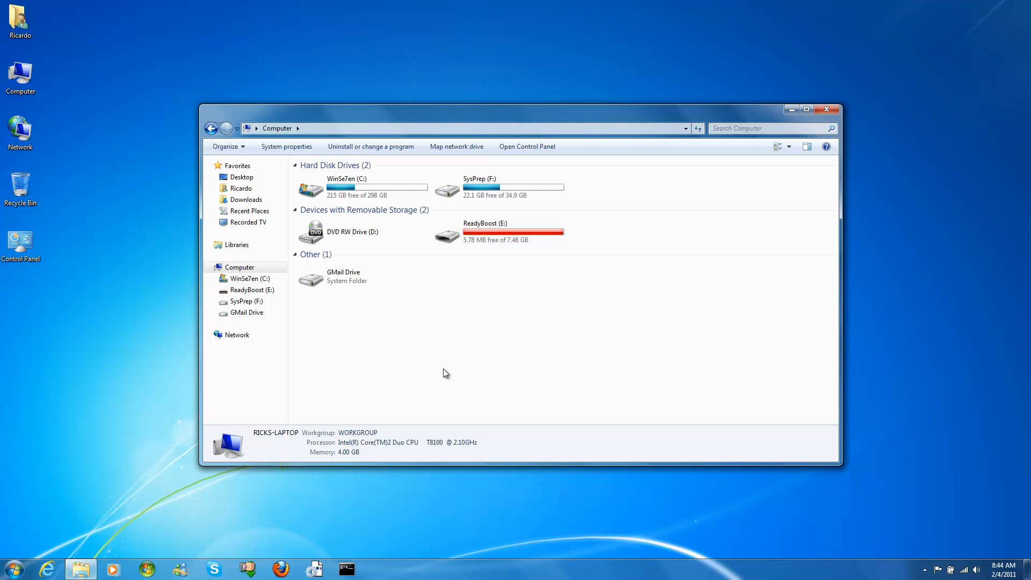
- Open Disk Management on the host with diskmgmt.msc, locate the Attach VHD command and close the window
key("super+r")
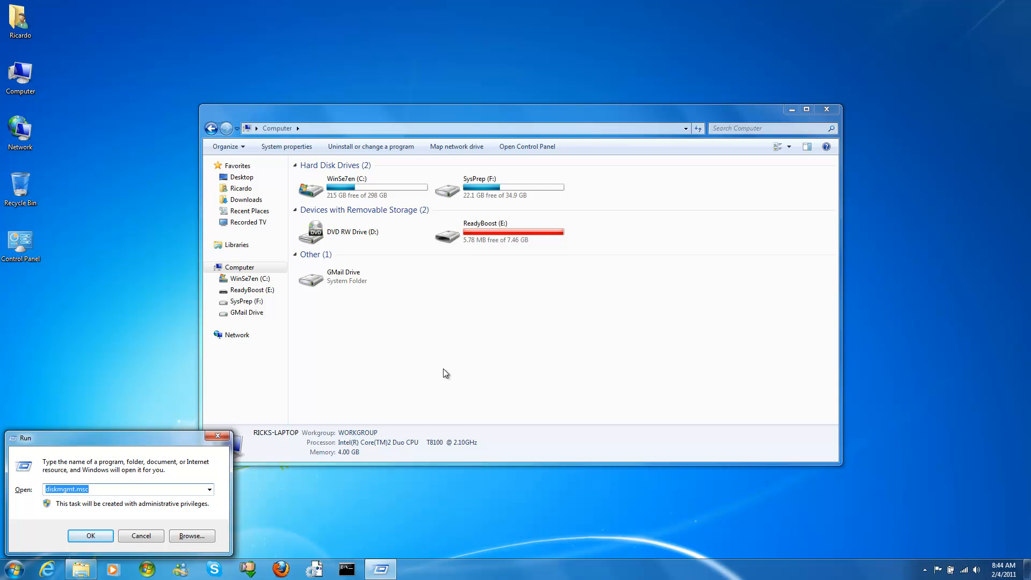
key("Return")
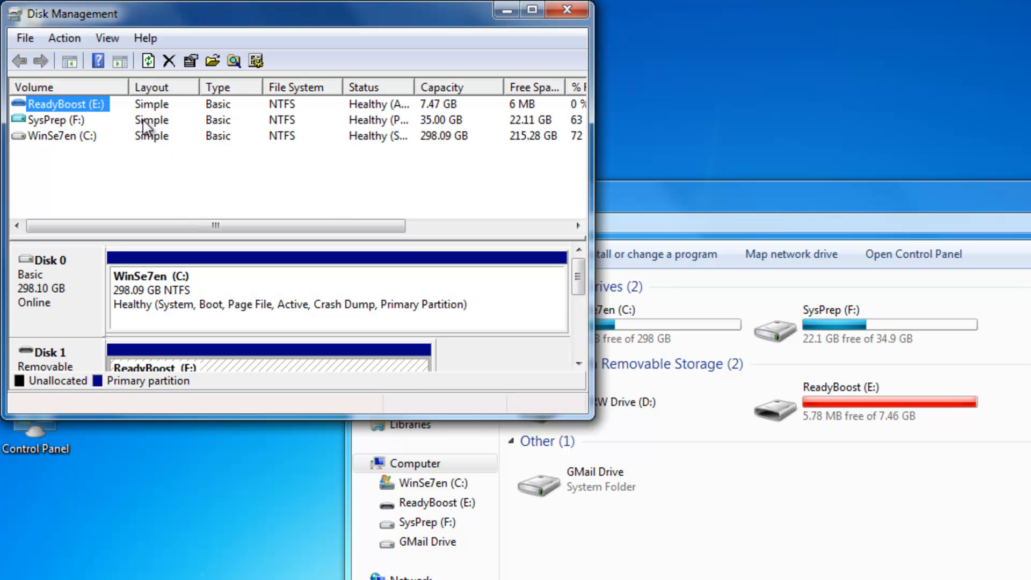
left_click(71, 39)
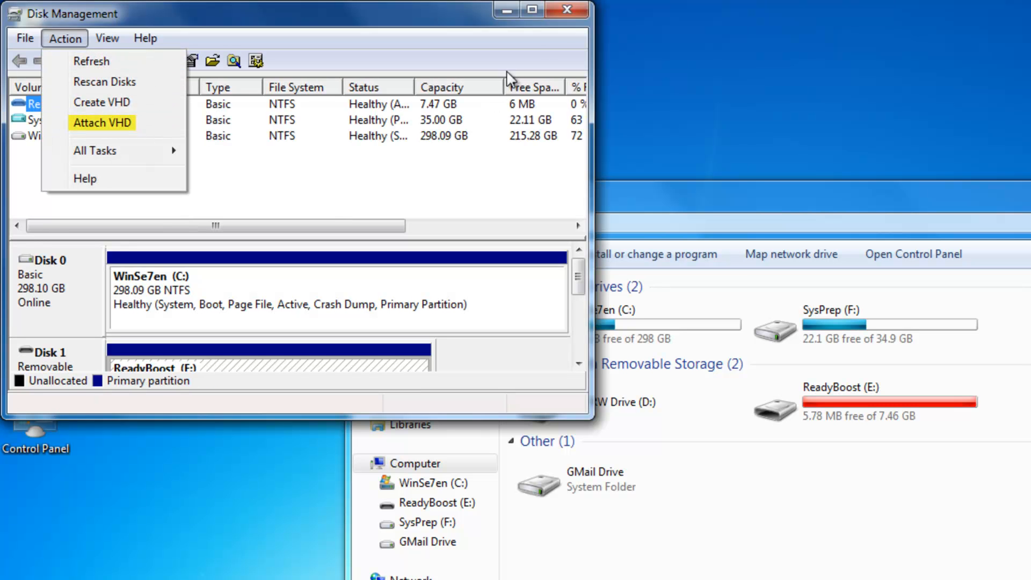
left_click(559, 17)
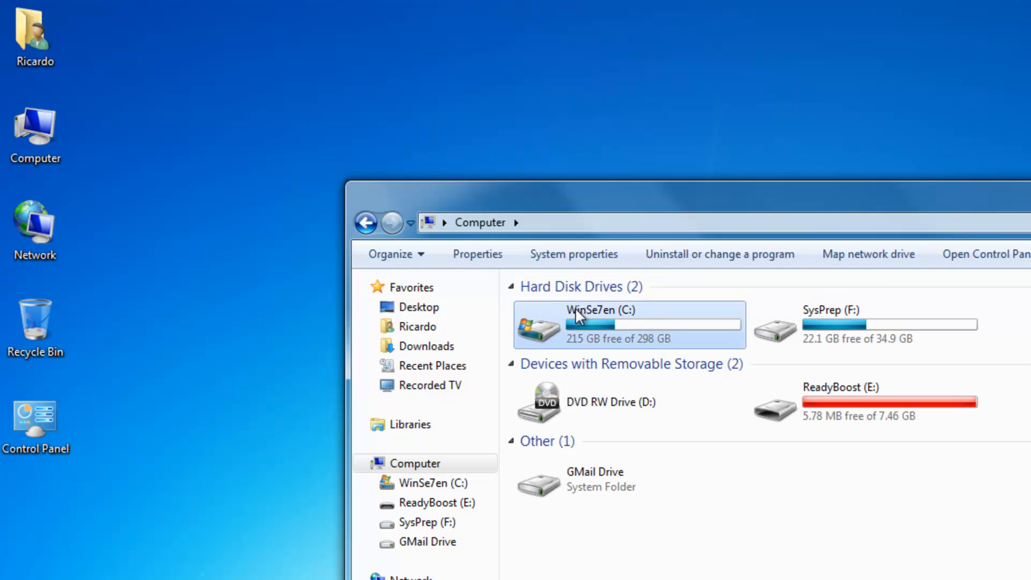
- Examine the root of the WinSe7en (C:) drive and the folders on the attached SysPrep (F:) drive
double_click(579, 316)
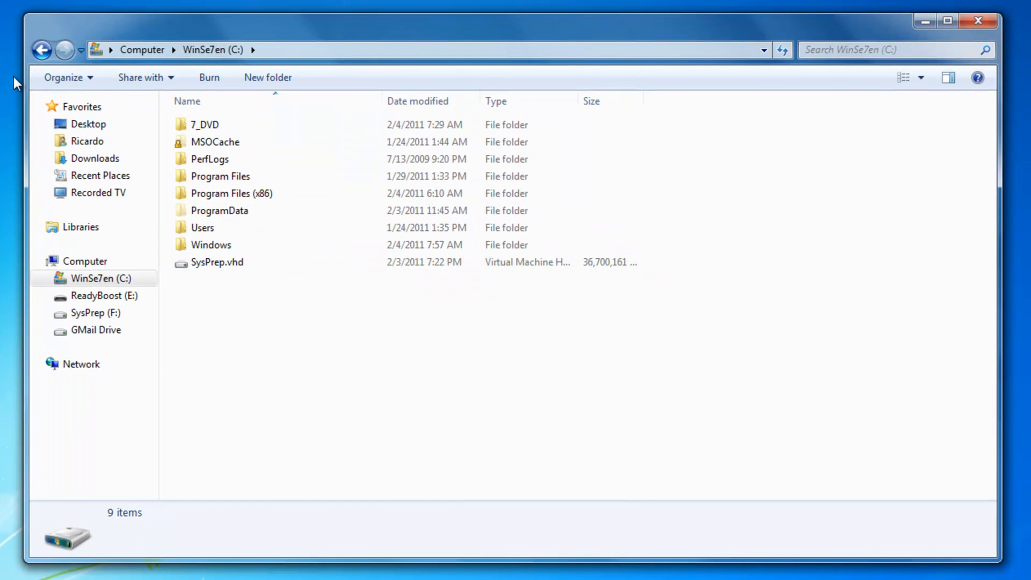
left_click(41, 52)
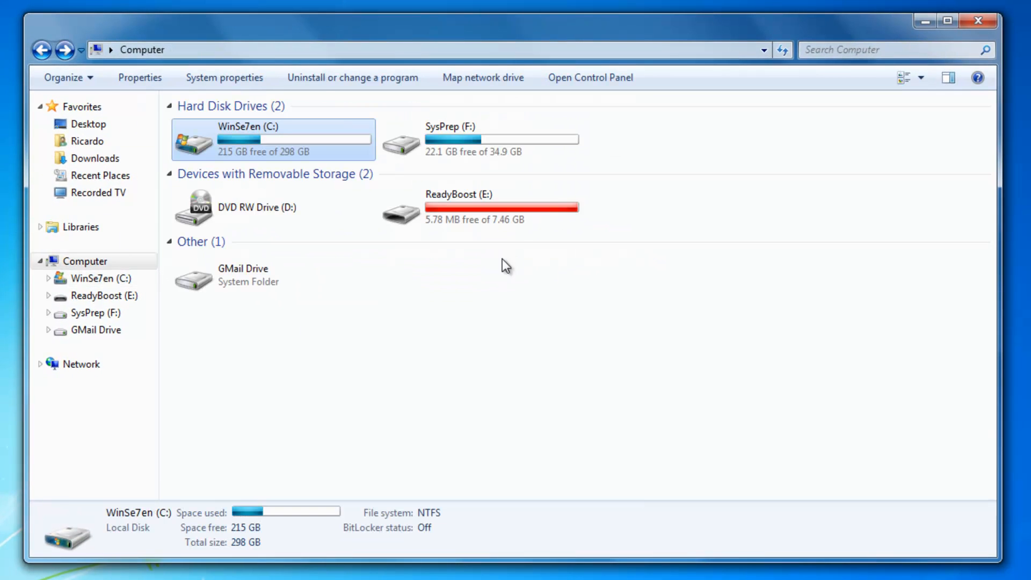
left_click(453, 138)
double_click(453, 138)
left_click_drag(271, 281, 184, 99)
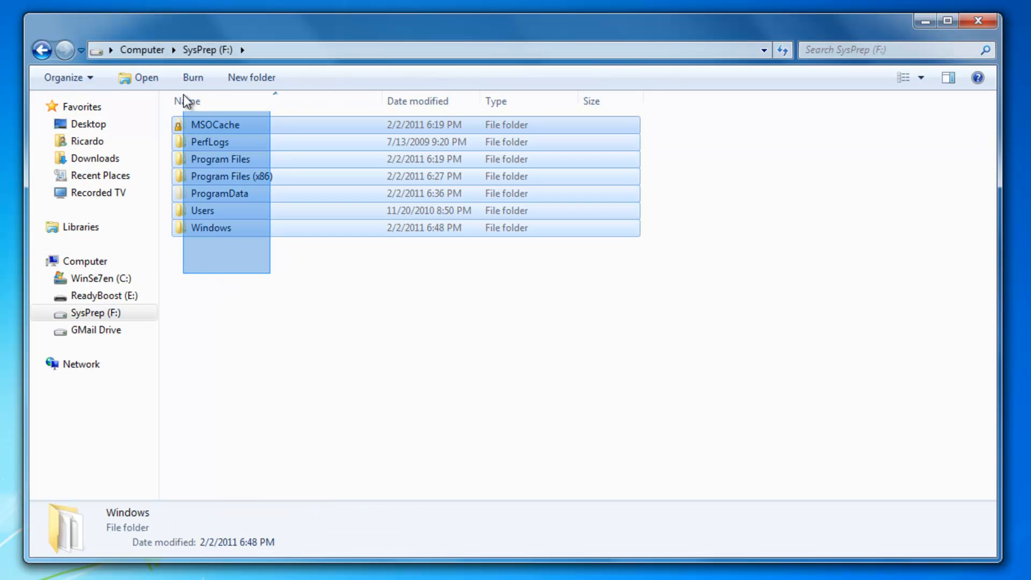
left_click(216, 288)
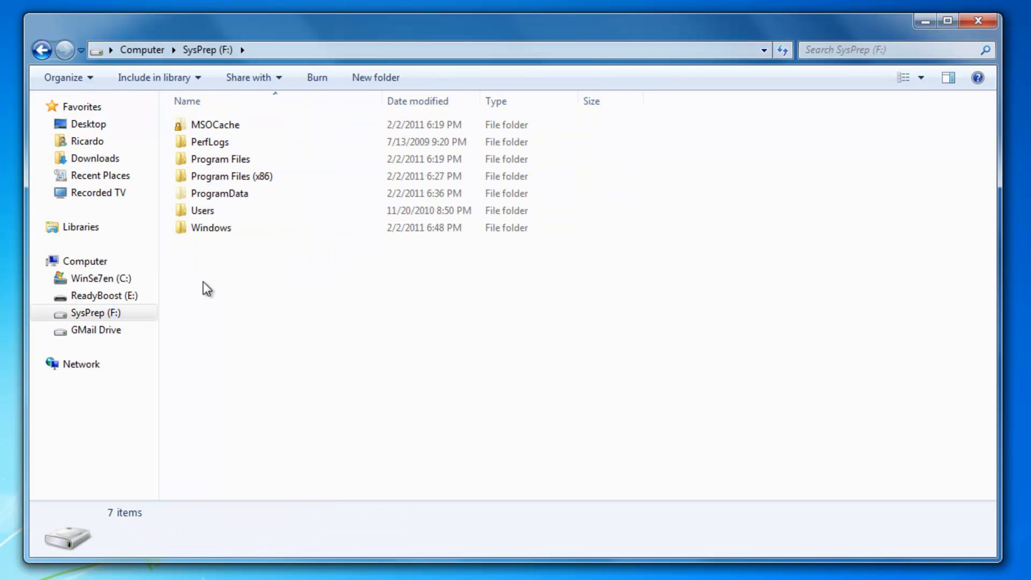
- Look through the Program Files folder on SysPrep (F:), including Windows AIK, and return to the Computer overview
double_click(226, 160)
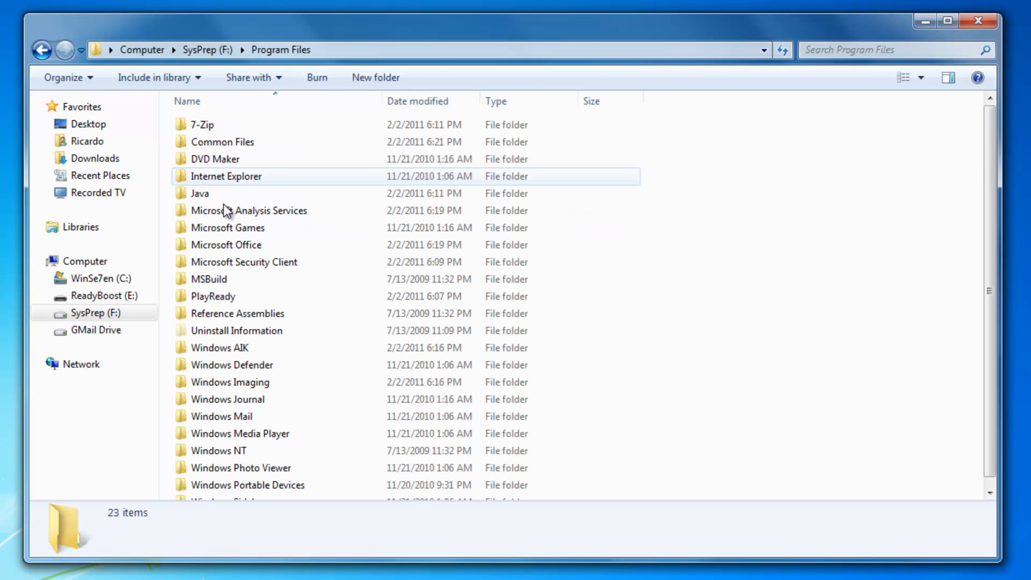
scroll(226, 279, "down", 1)
scroll(225, 279, "up", 1)
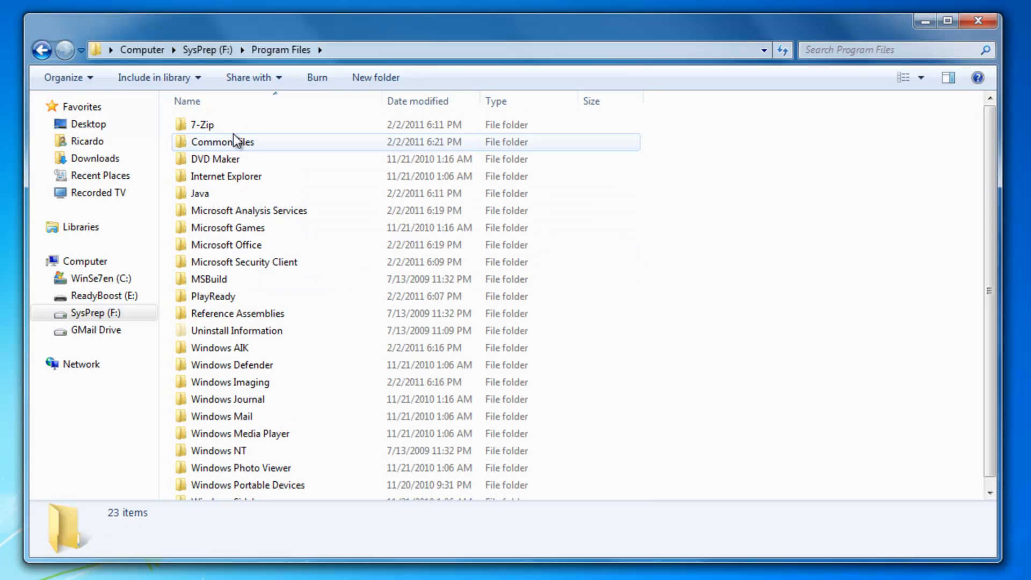
left_click(229, 348)
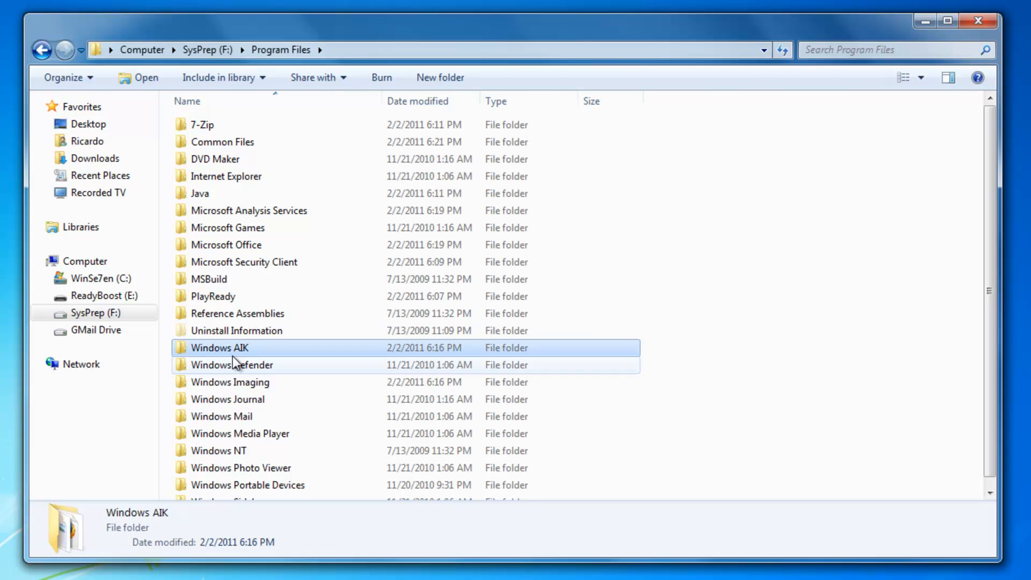
scroll(234, 361, "down", 1)
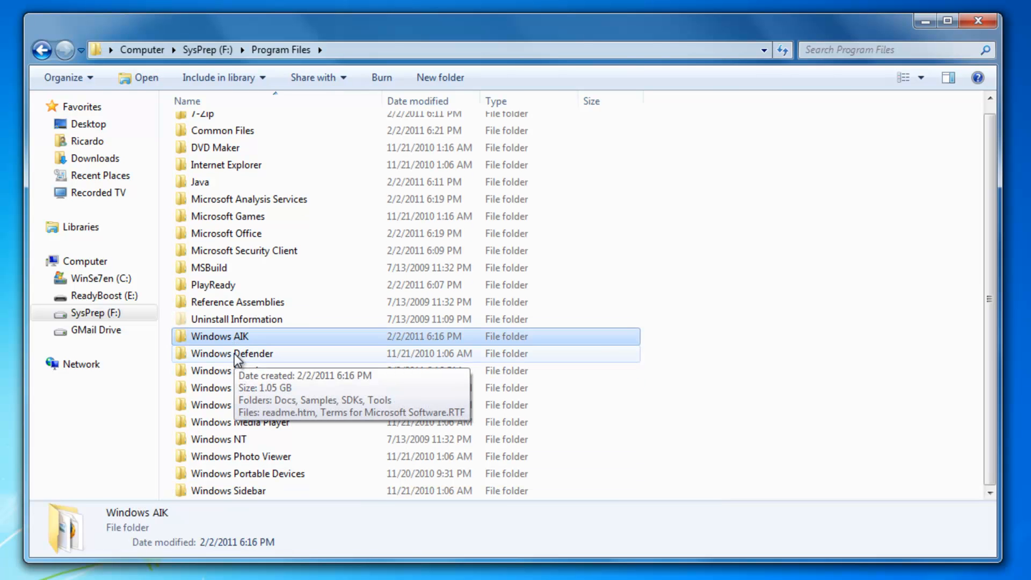
scroll(235, 359, "up", 1)
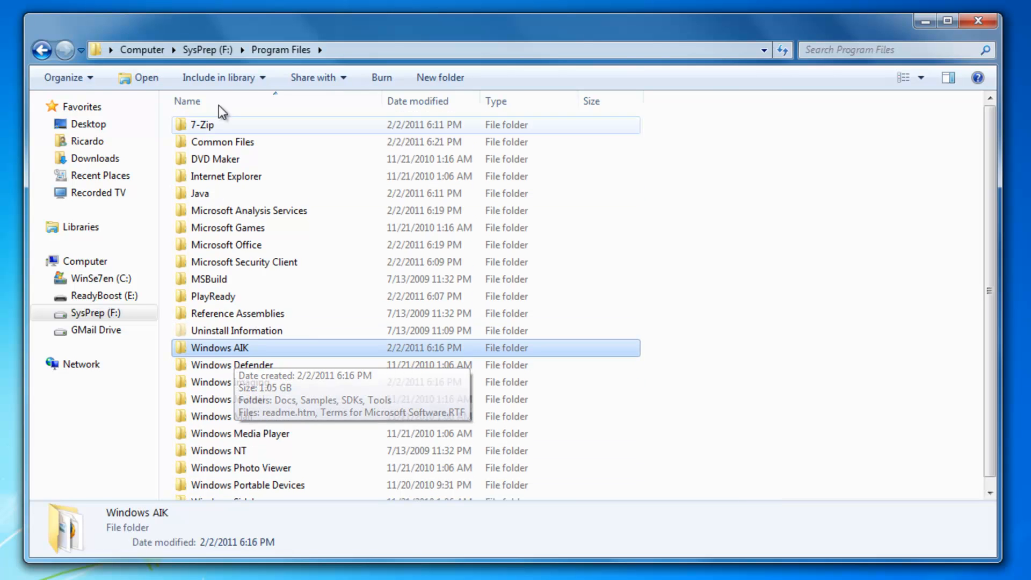
left_click(214, 48)
left_click(220, 275)
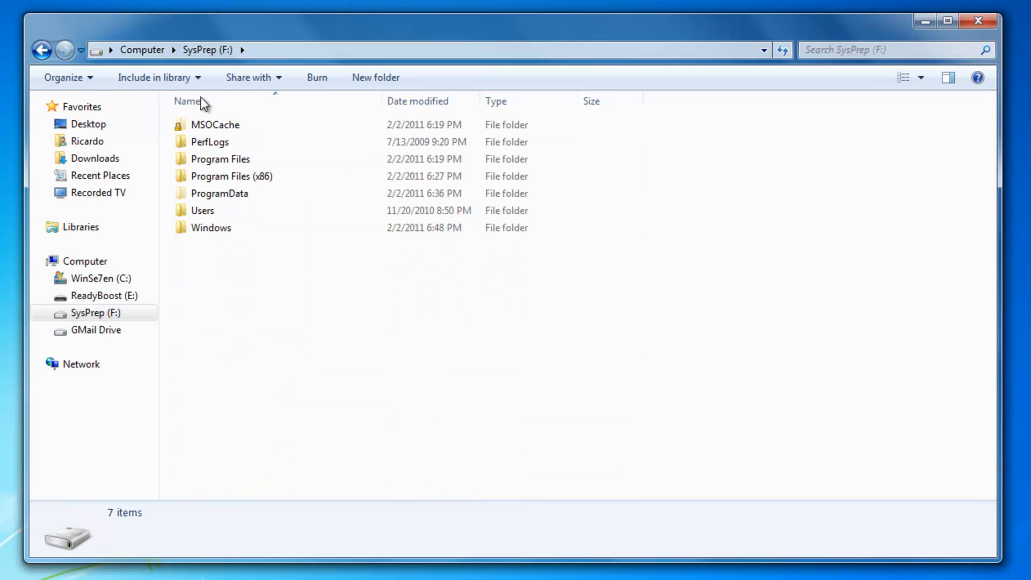
left_click(150, 49)
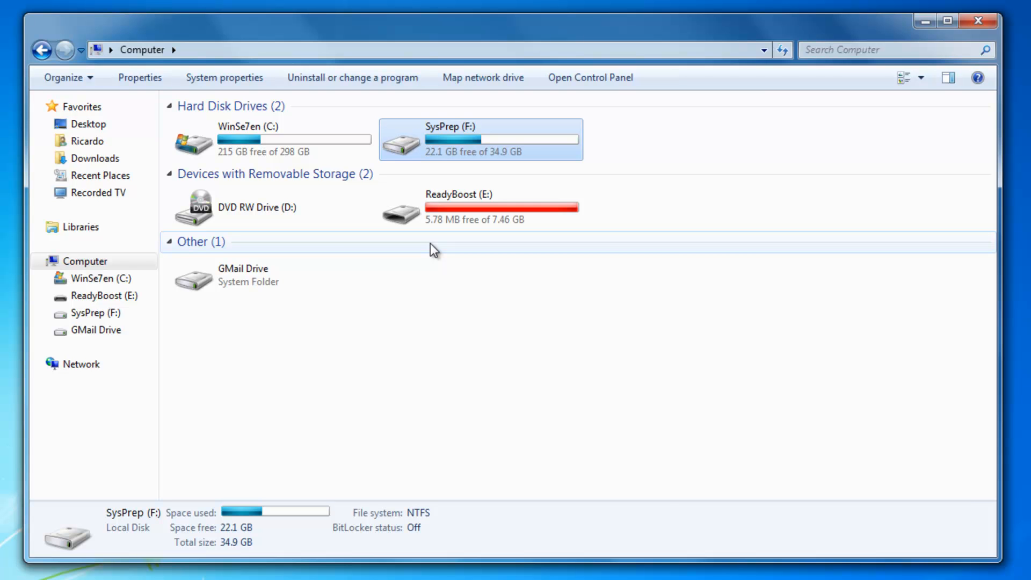
left_click(366, 398)
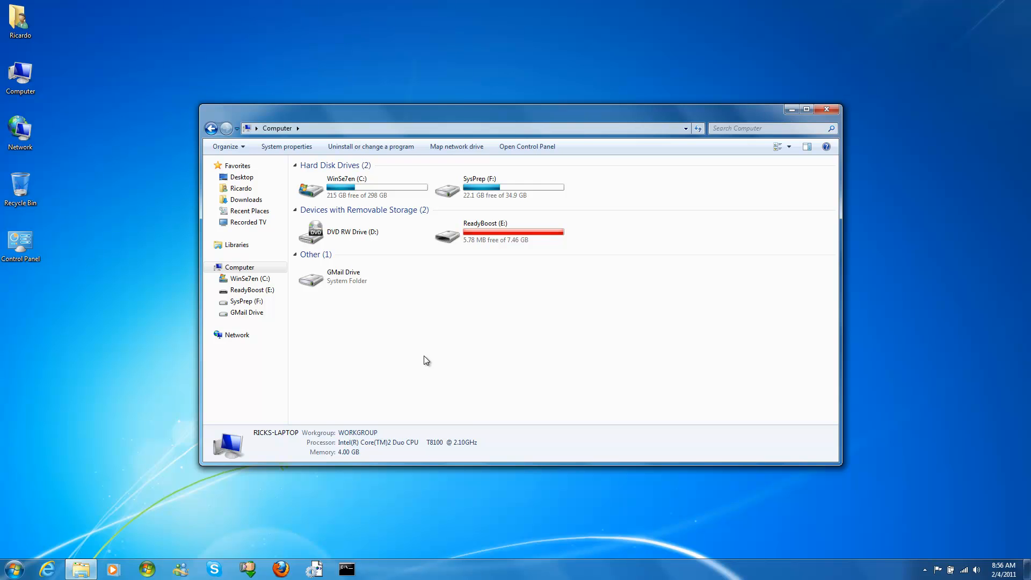
- Switch to the Deployment Tools Command Prompt and create a root-level directory with md \captured
left_click(346, 569)
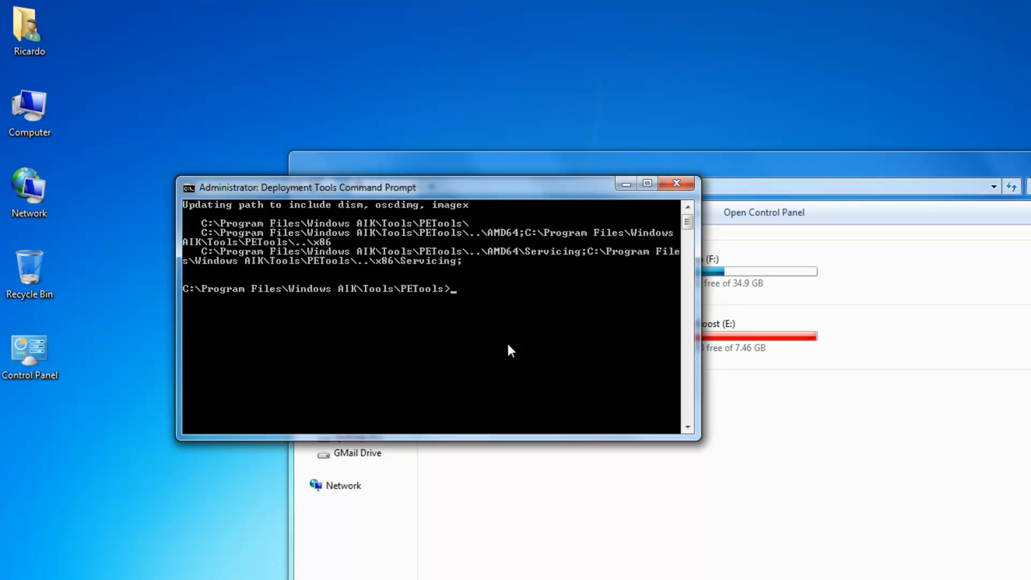
type("md \\captured")
key("Return")
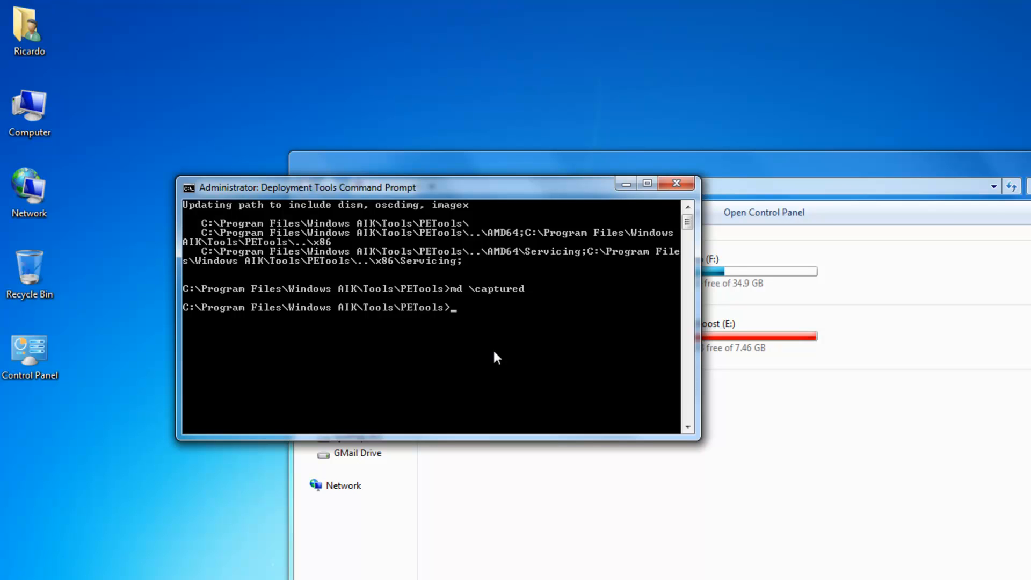
- Enter imagex /compress maximum /flags Ultimate /capture F:\ \captured\install.wim at the prompt without running it
type("imagex /compress")
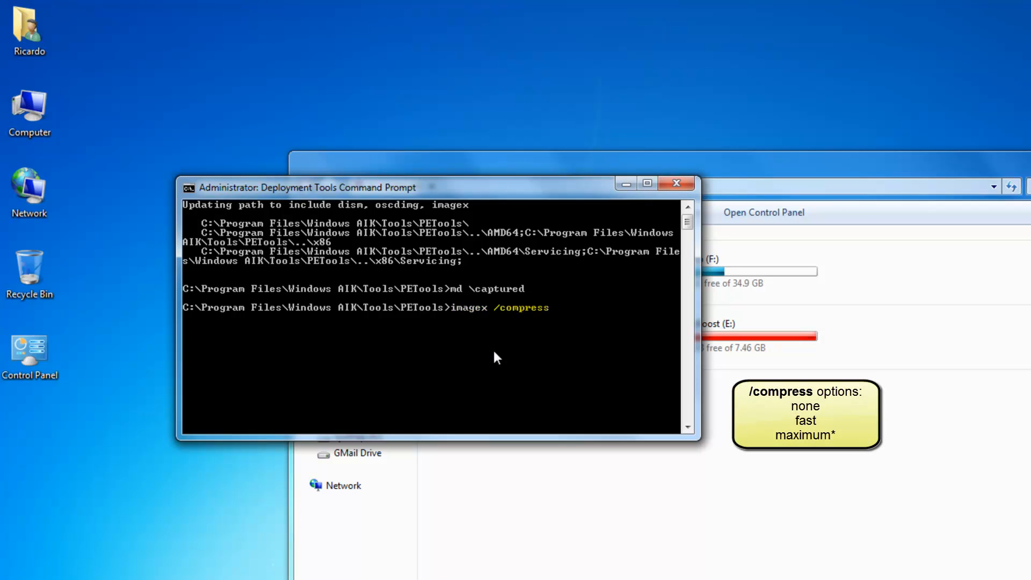
type(" maximum")
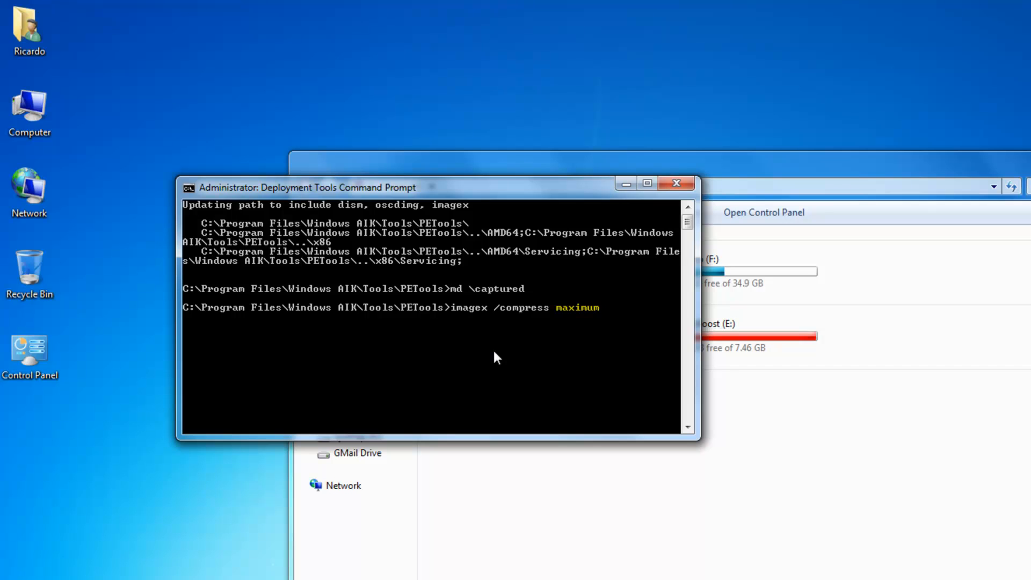
type(" /")
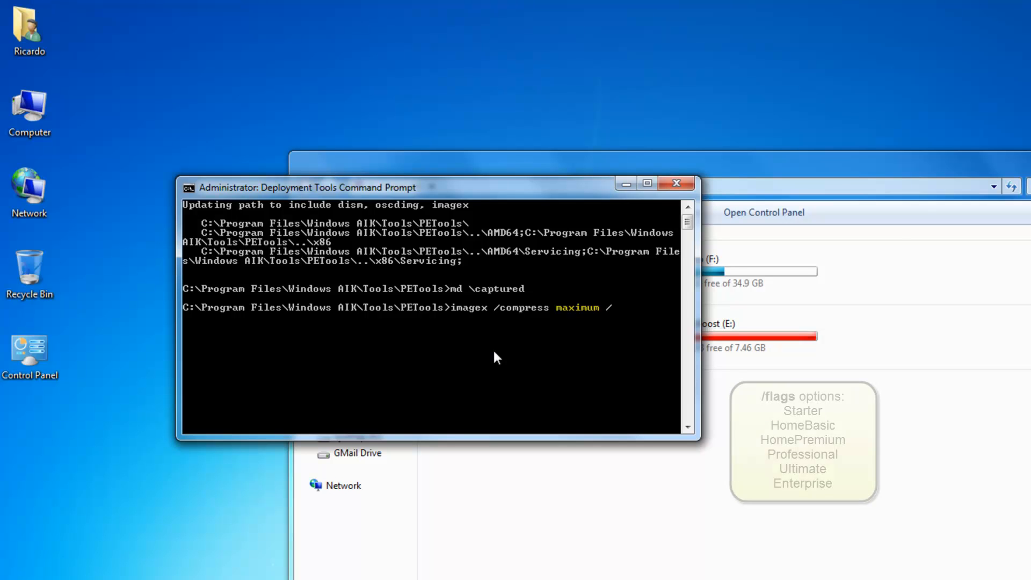
type("flag")
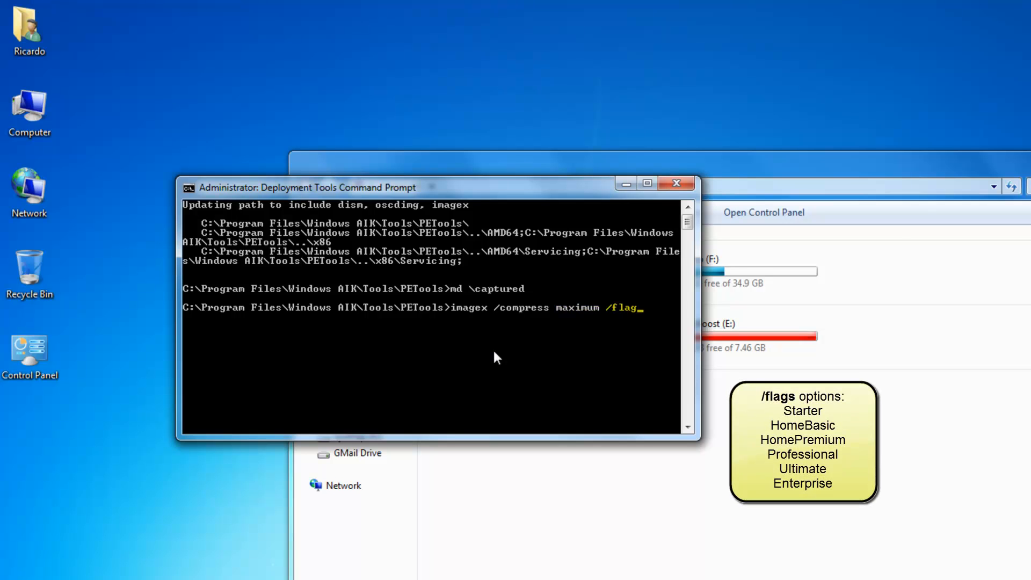
type("s Ultimate ")
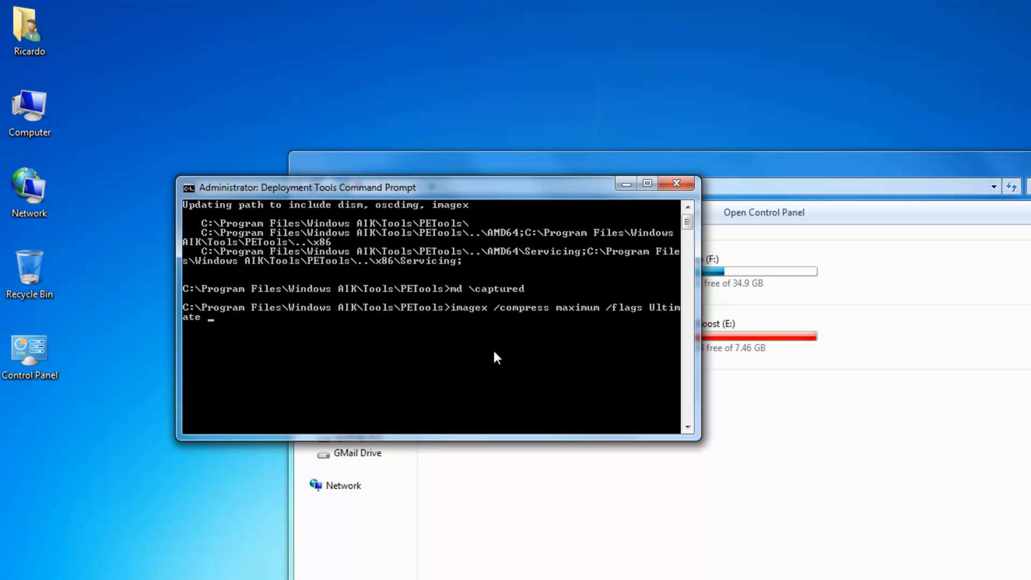
type("/capture F:\\")
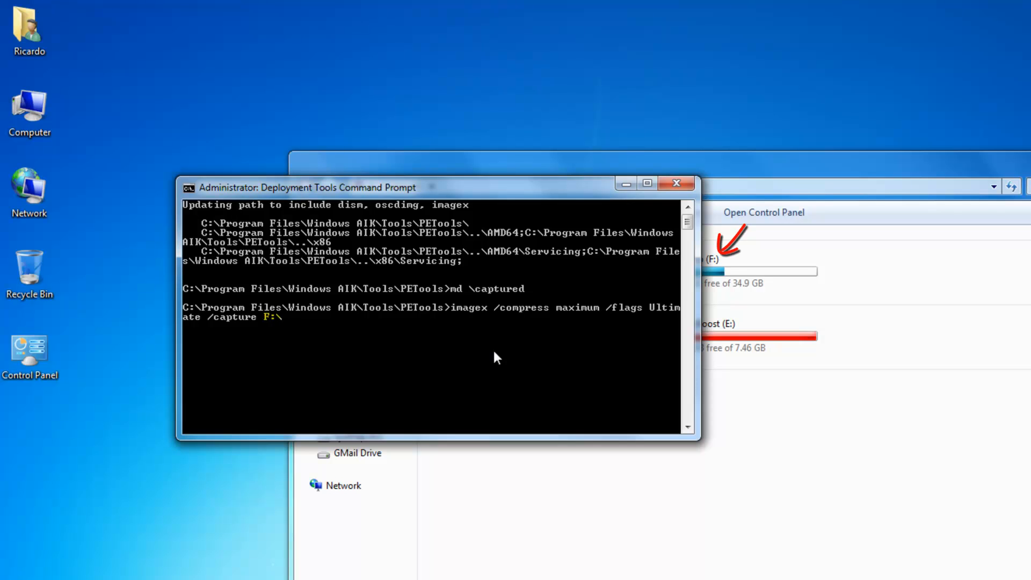
type(" \\captured\\install.wim")
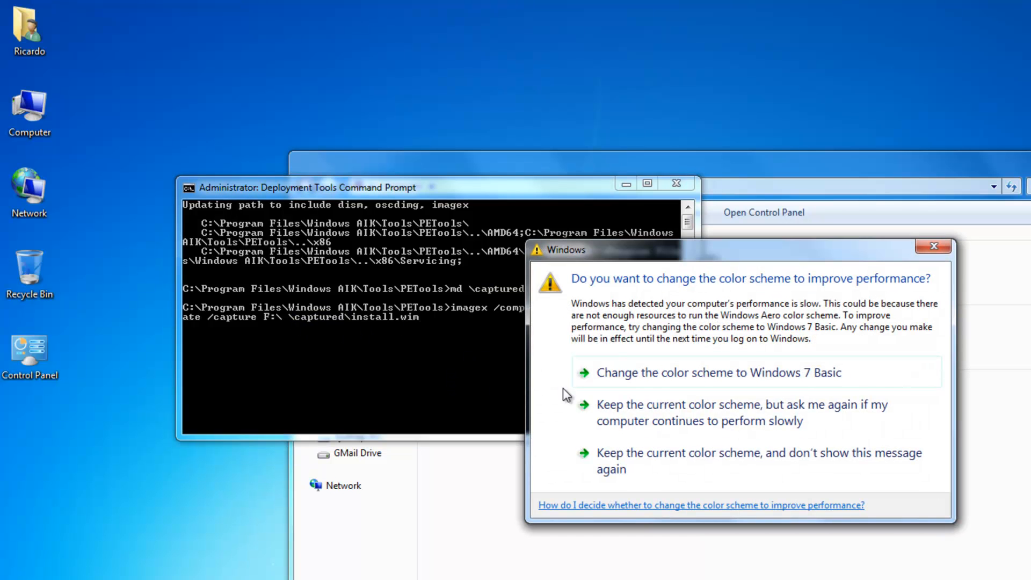
- Keep the current color scheme, and extend the imagex command with "Windows 7 ULTIMATE" as both image name and description, plus /check
left_click(629, 410)
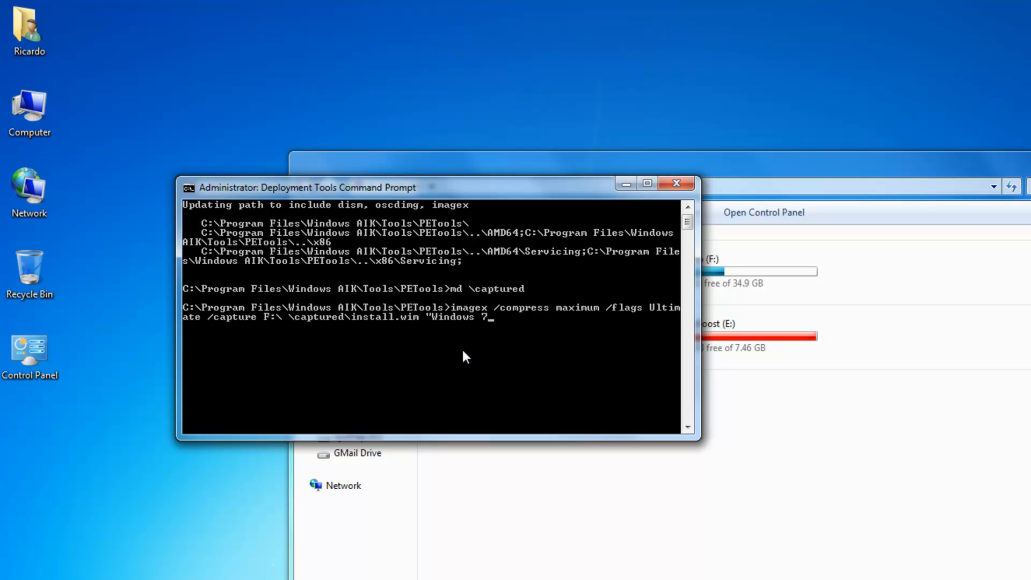
type("ULTIMATE")
type("Windows 7 ULTIMAT")
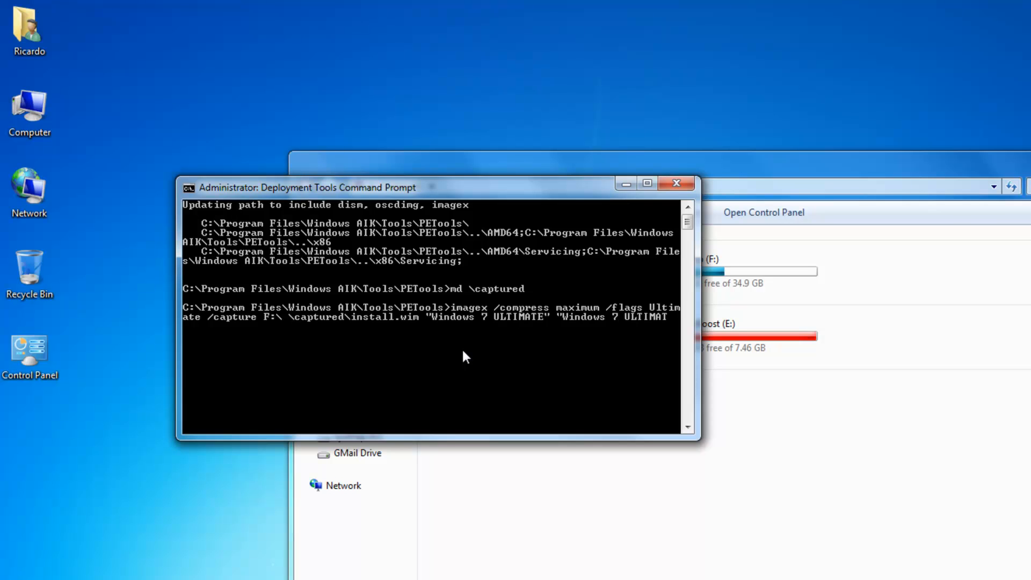
type("E\" /check")
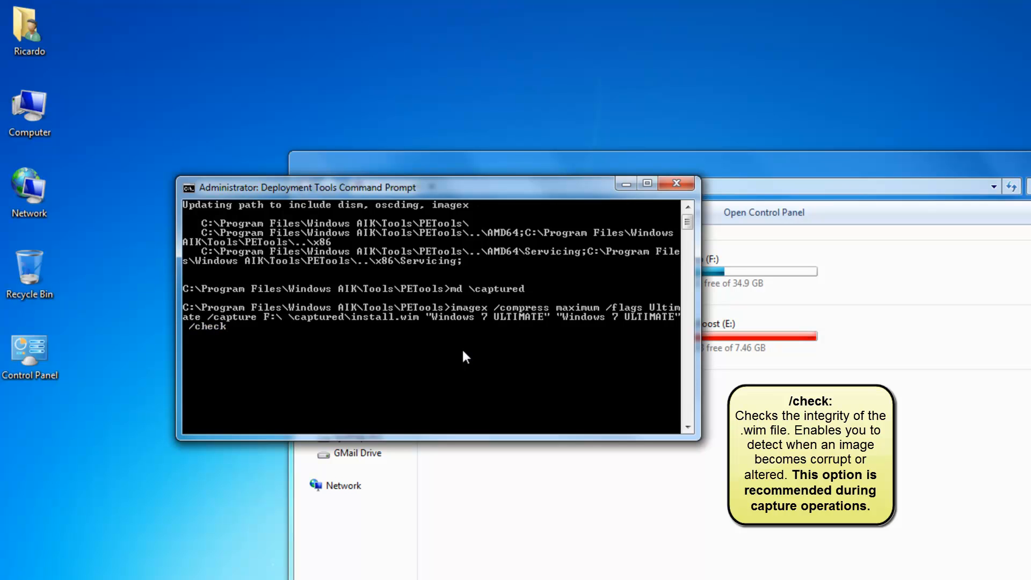
scroll(463, 351, "down", 1)
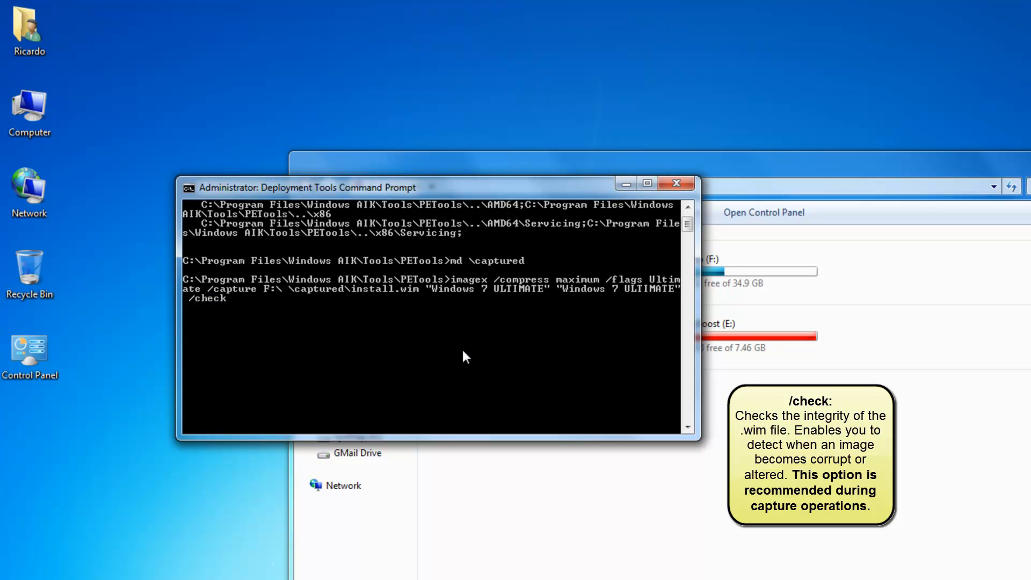
- Remove the trial /verify option from the imagex command and run the capture ending with /check
type("erify")
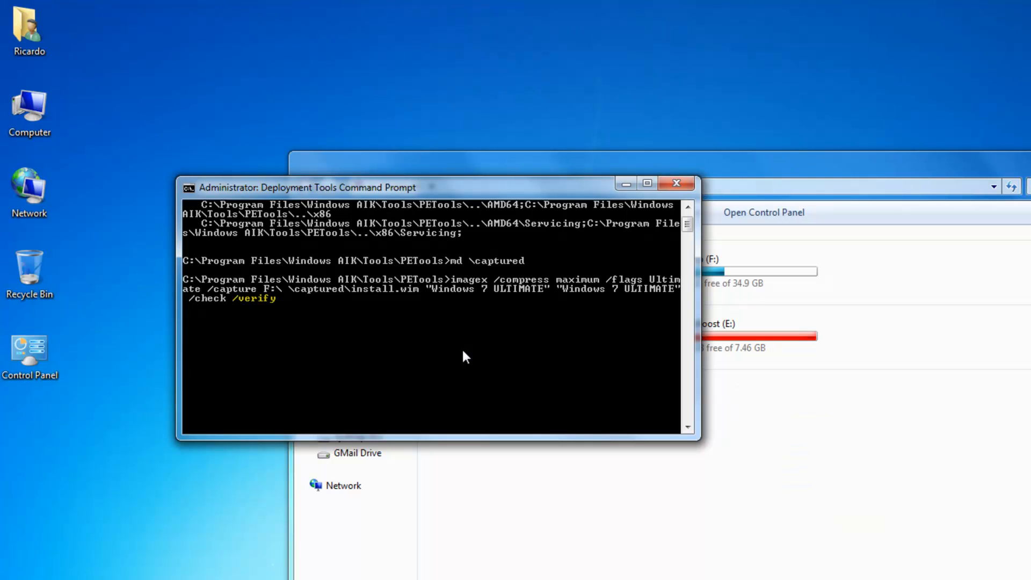
key("BackSpace")
key("BackSpace")
key("BackSpace")
key("BackSpace")
key("BackSpace")
key("Return")
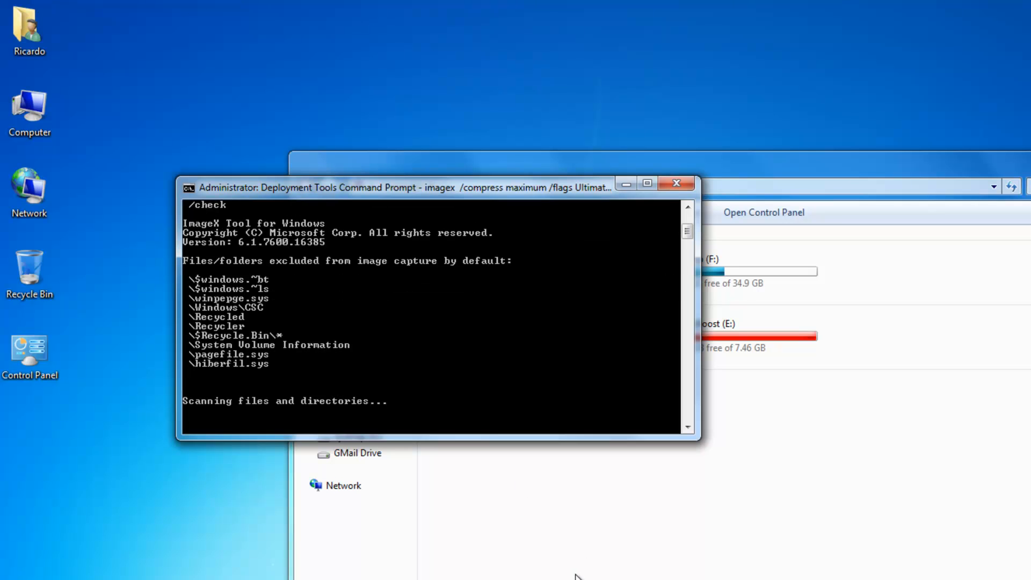
- Look at install.wim in the captured folder on WinSe7en (C:), keeping the current color scheme, and return to the Deployment Tools Command Prompt
left_click(576, 576)
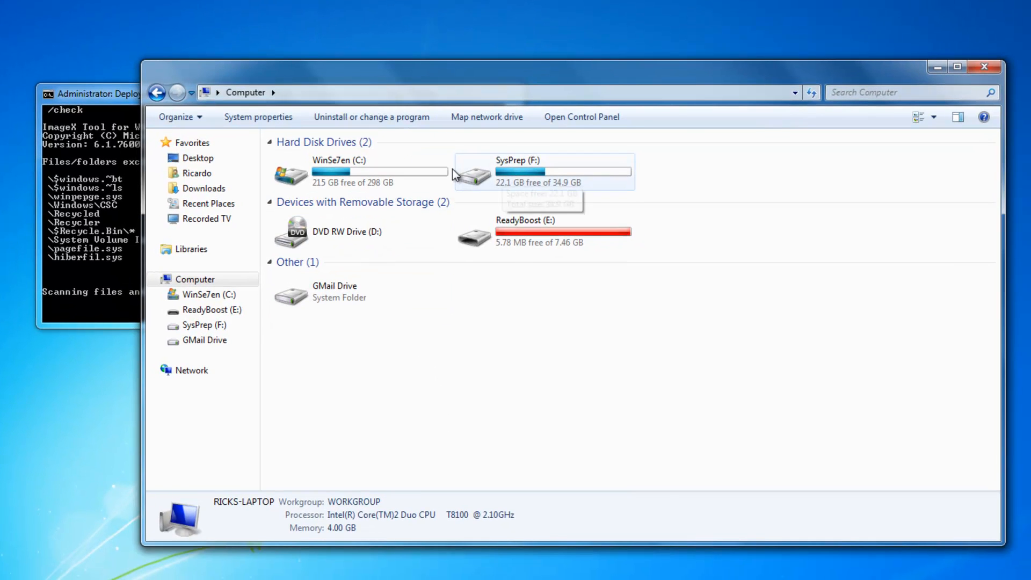
double_click(333, 171)
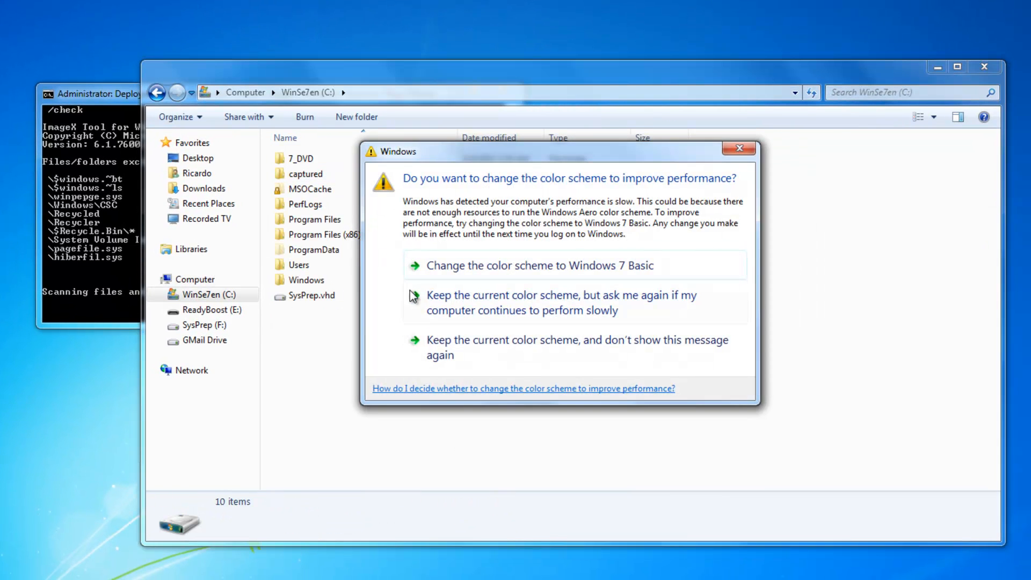
left_click(413, 295)
double_click(309, 173)
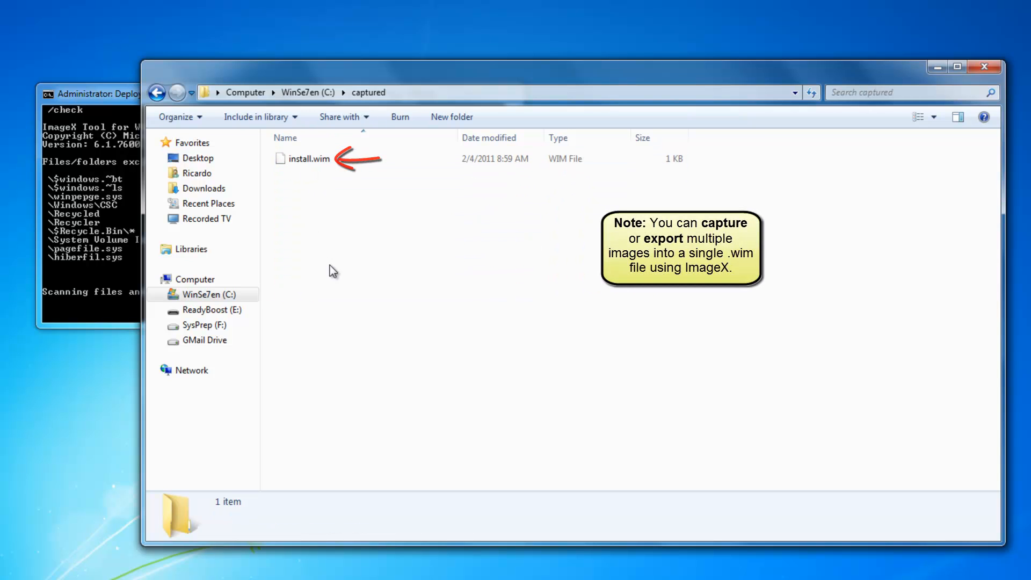
left_click(126, 231)
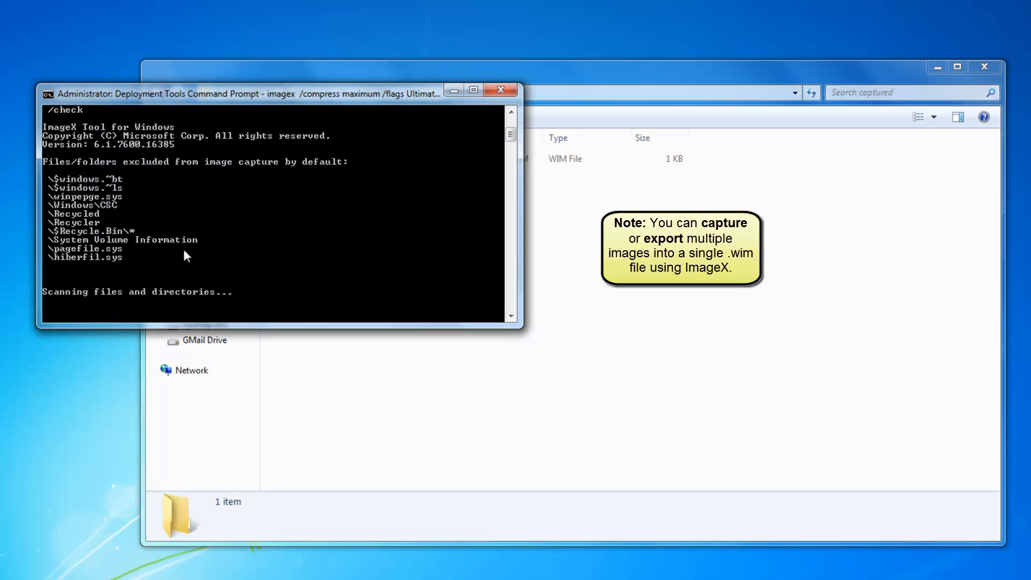
- Check the captured folder's files during the capture, view the Computer drive overview, and open the root of WinSe7en (C:)
left_click(355, 349)
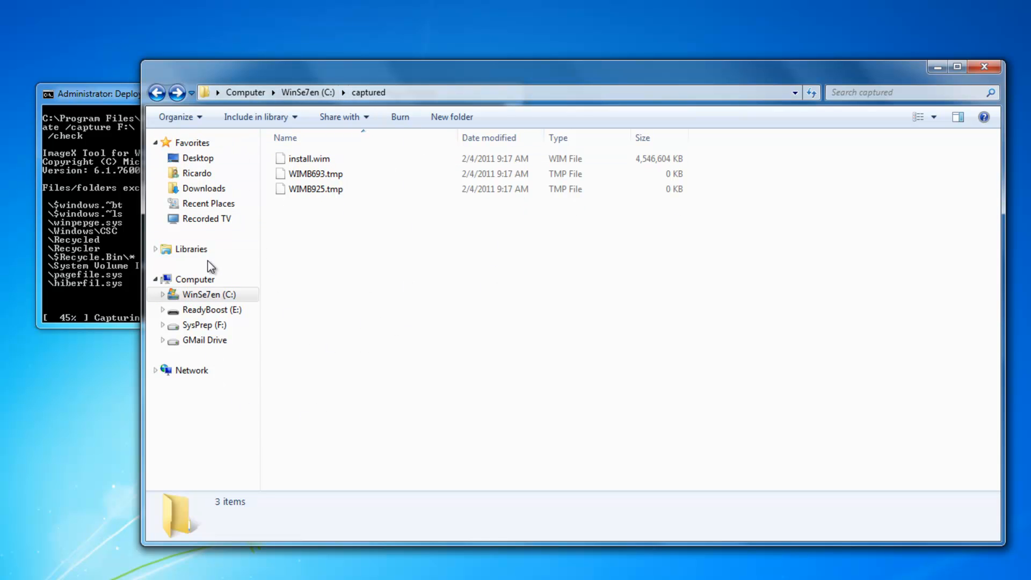
left_click(199, 279)
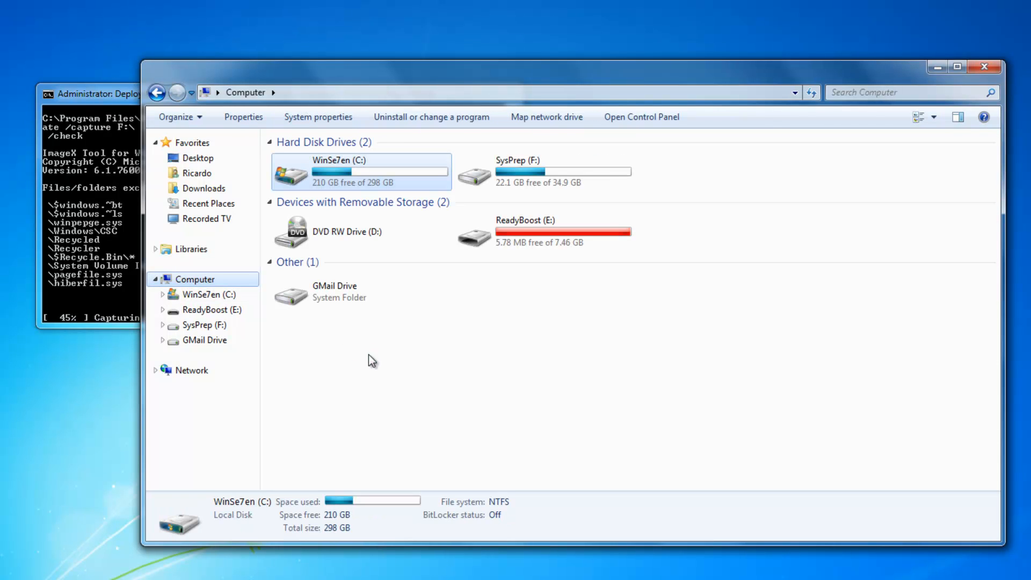
double_click(385, 184)
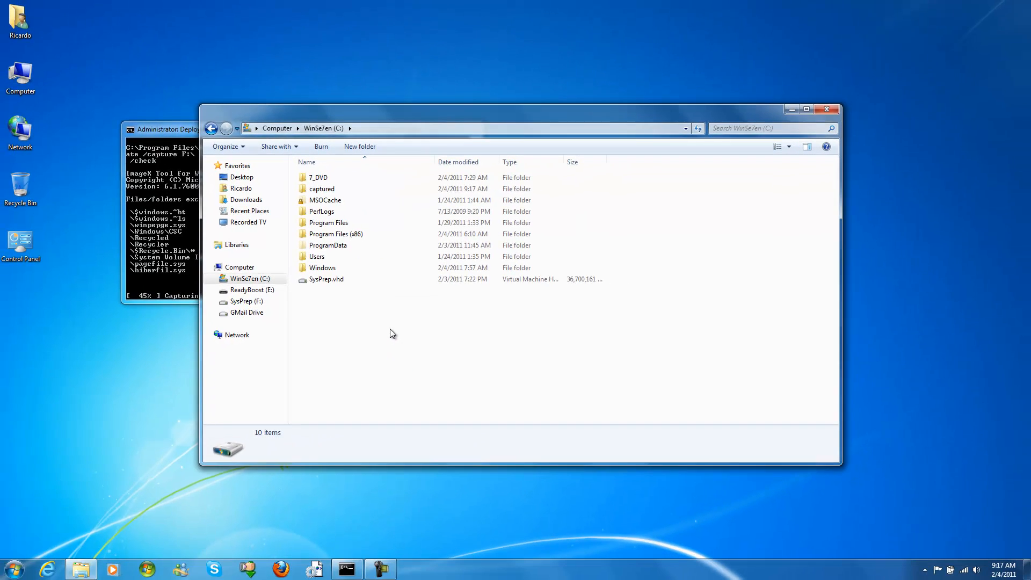
- Open Folder Options by running control folders and apply the setting that shows protected operating system files
key("super+r")
type("control folder")
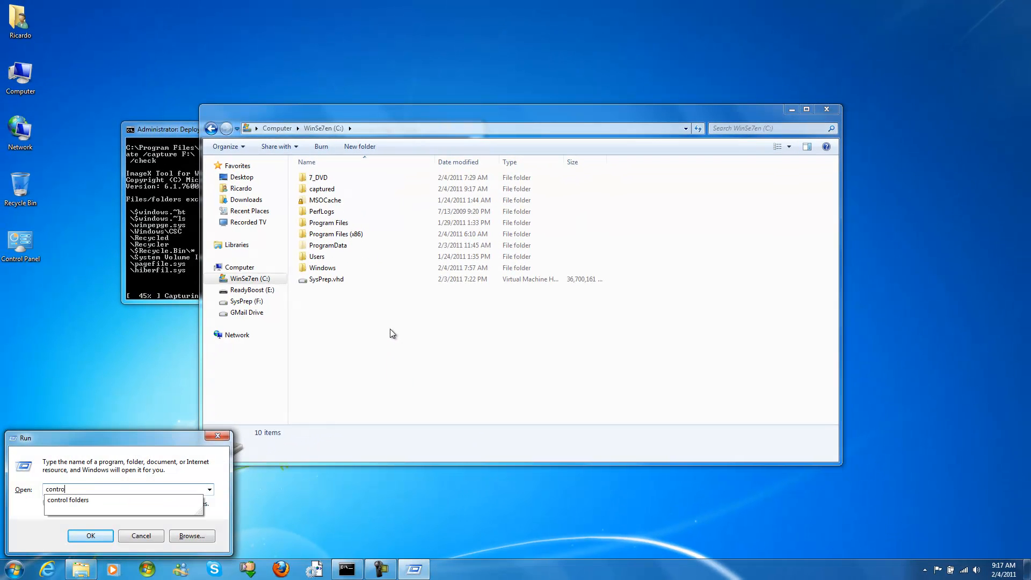
type("s")
key("Return")
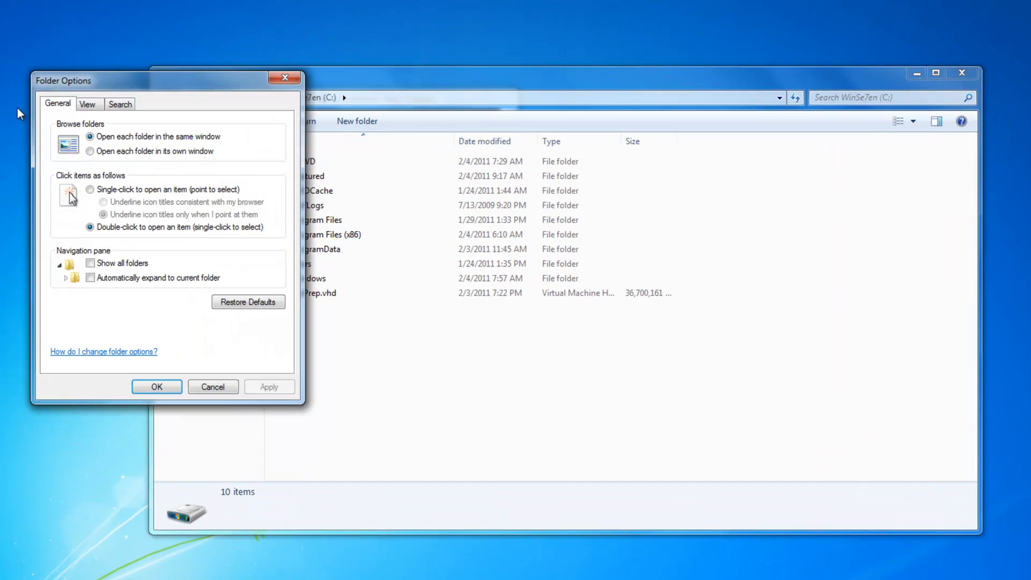
left_click(151, 133)
left_click(63, 335)
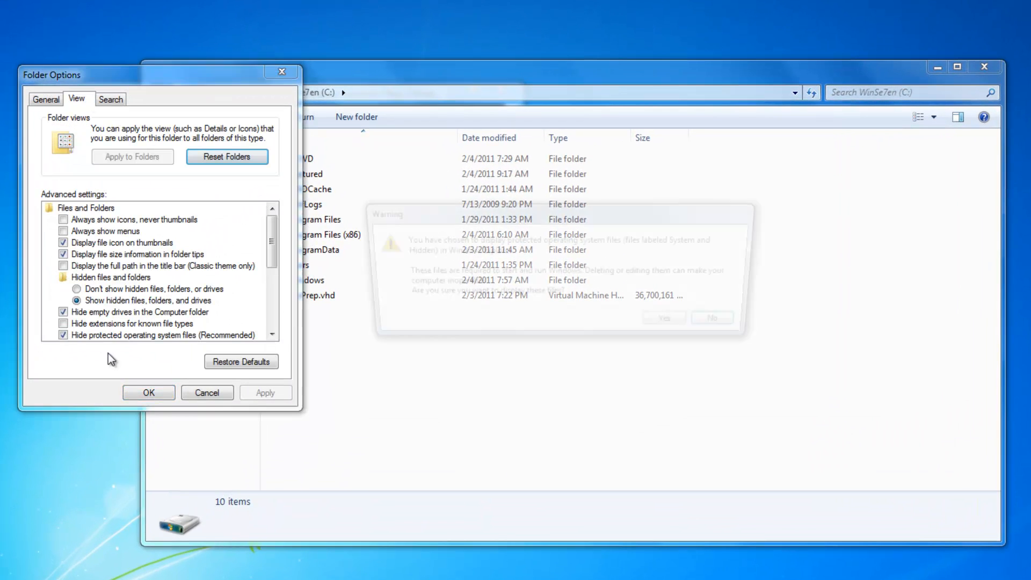
left_click(675, 325)
left_click(265, 393)
- Examine the system files at the root of WinSe7en (C:), including BOOTSECT.BAK and the contents of the Boot folder
left_click(390, 402)
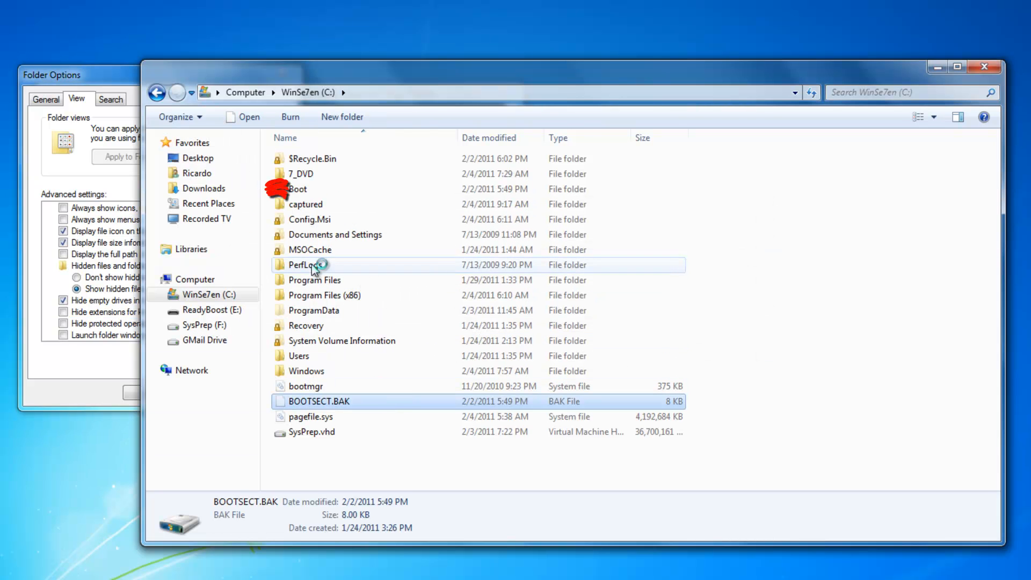
left_click(294, 190)
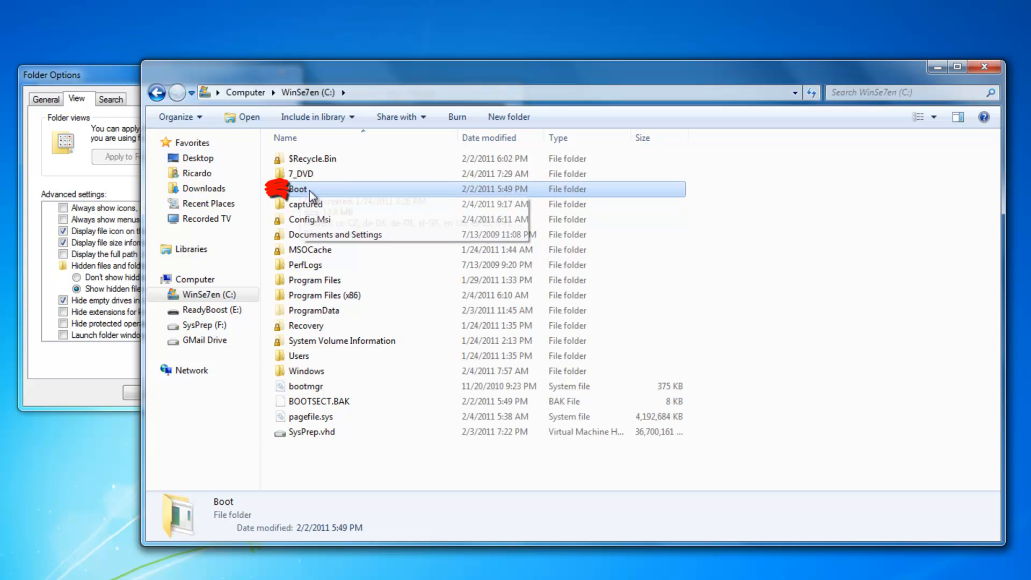
double_click(298, 191)
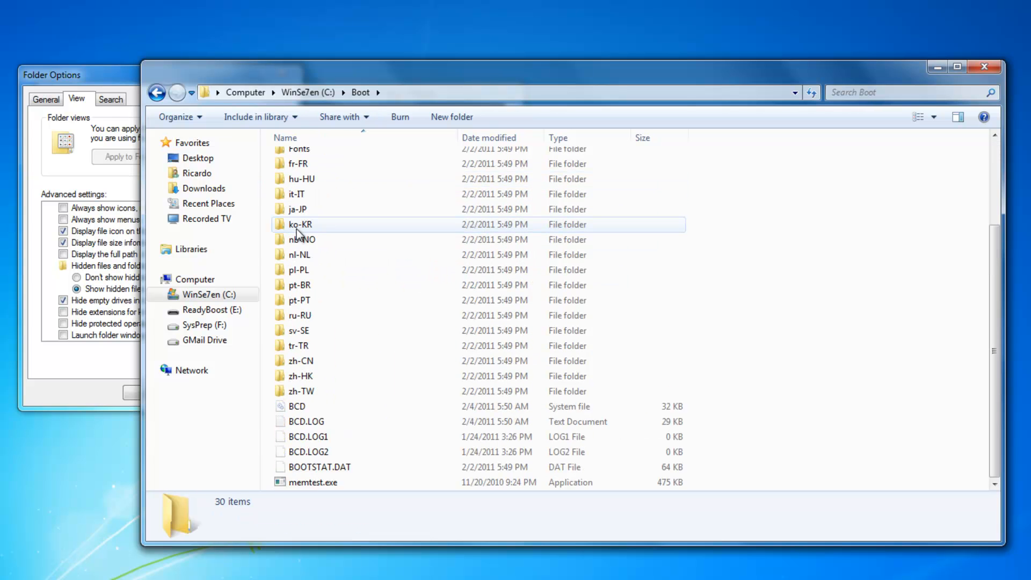
left_click(157, 91)
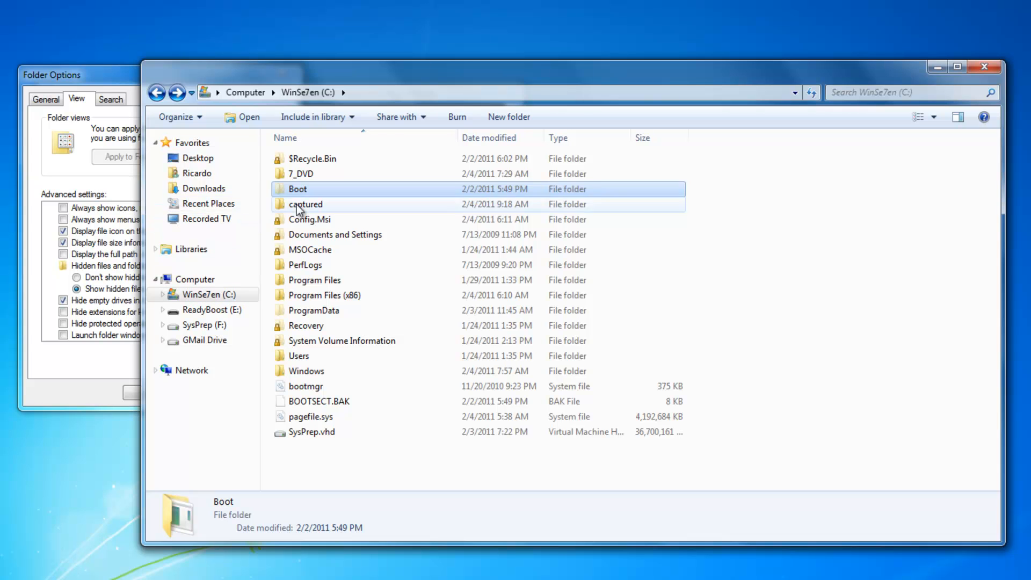
- Examine the root of SysPrep (F:) for boot files with protected system files shown
left_click(278, 95)
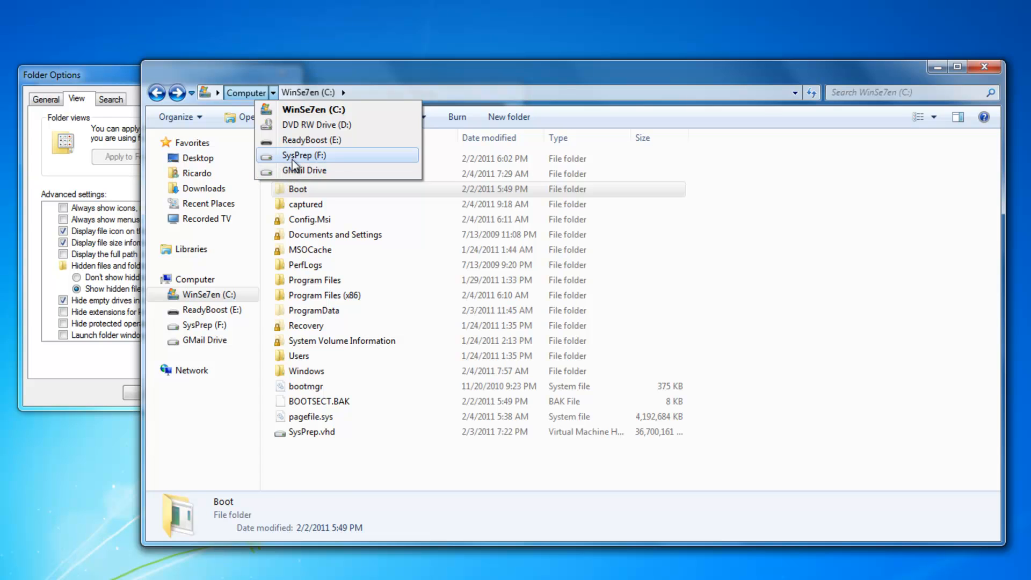
left_click(292, 156)
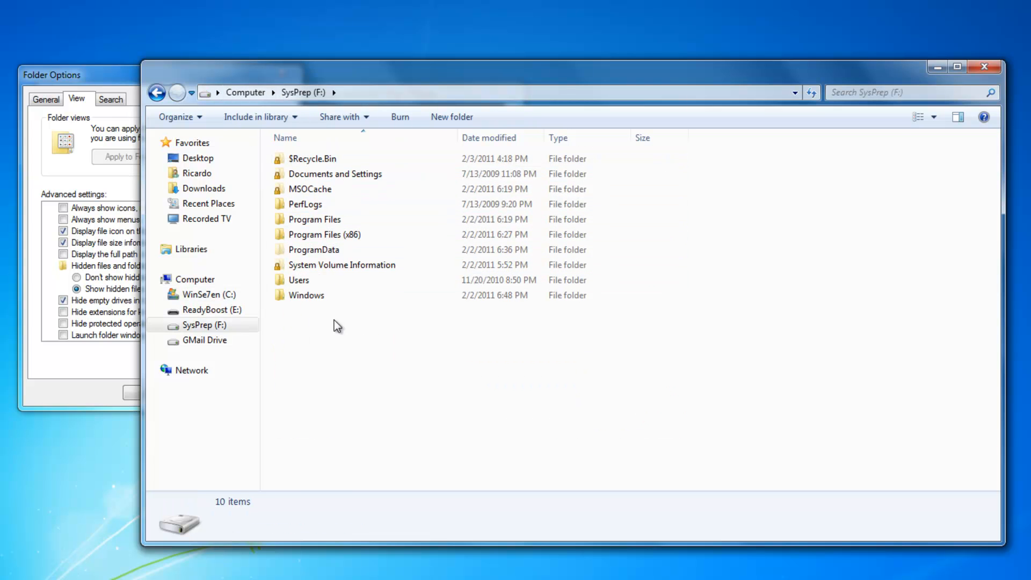
key("ctrl+a")
left_click(338, 390)
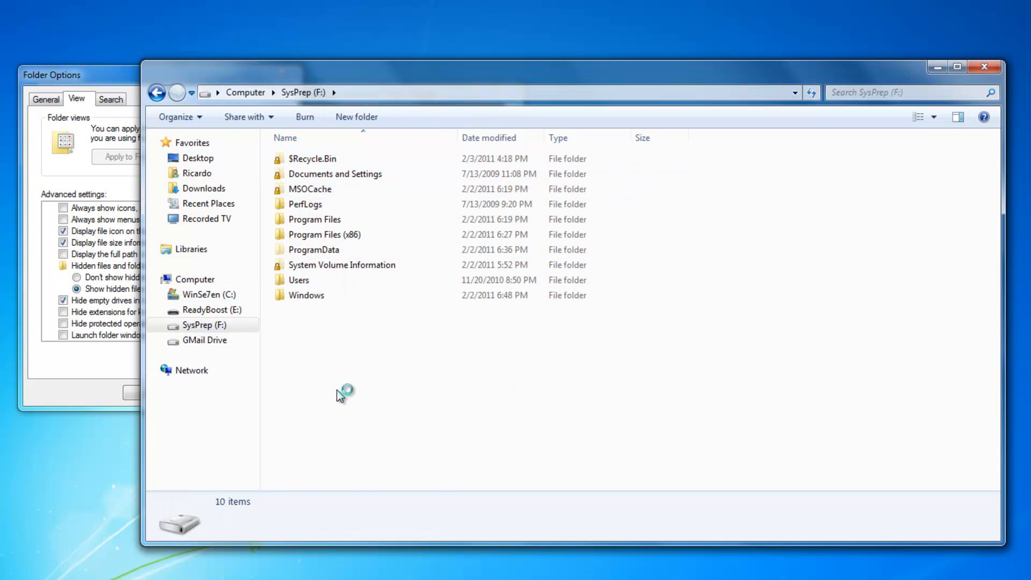
- Hide protected operating system files again and close Folder Options
left_click(63, 323)
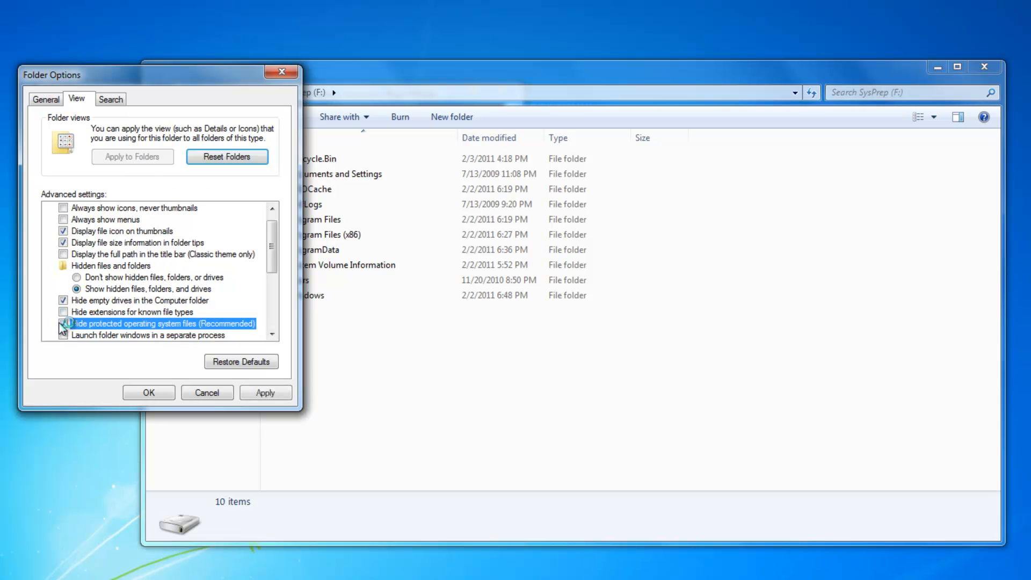
left_click(139, 392)
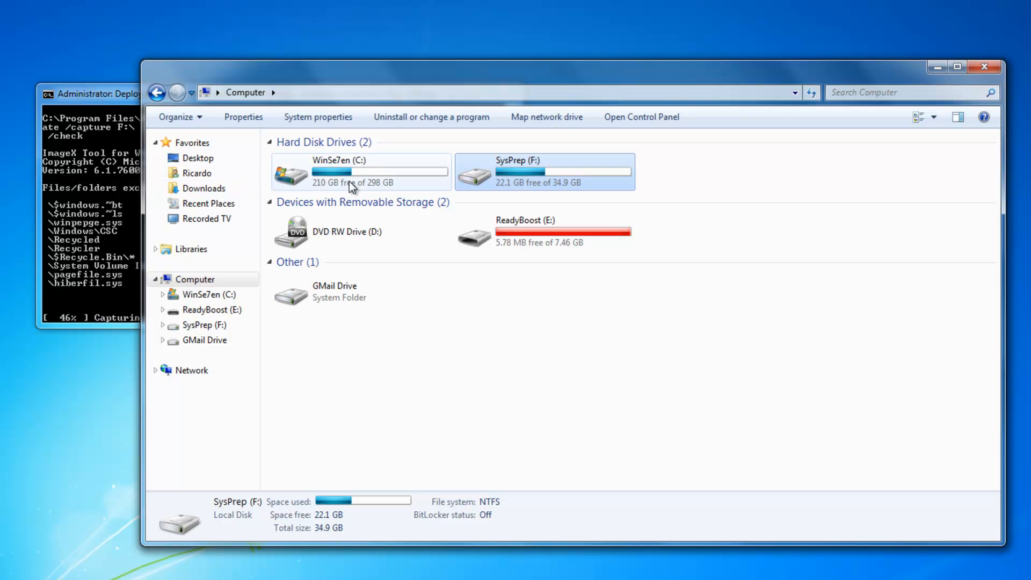
- Open the captured folder on WinSe7en (C:), check the ImageX capture output in the command prompt, and return to the folder
double_click(351, 173)
double_click(304, 174)
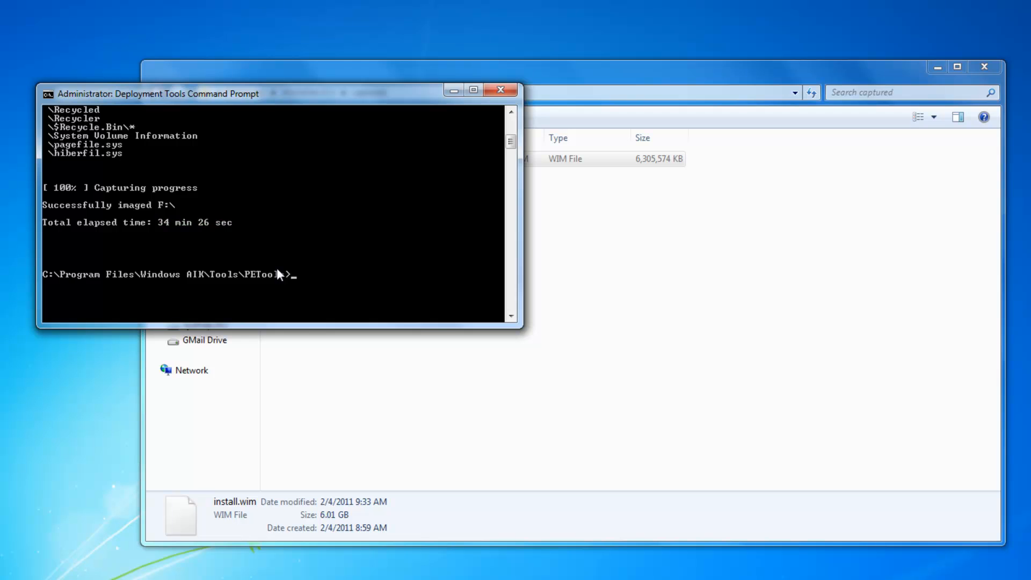
scroll(278, 273, "down", 1)
left_click(409, 415)
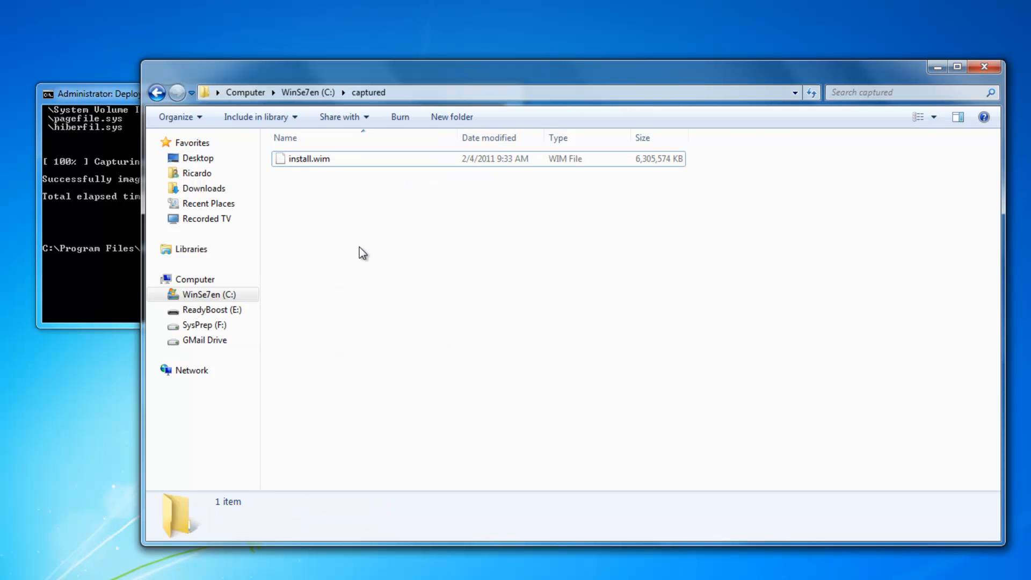
- Select install.wim in the captured folder to view its file details
left_click(315, 165)
right_click(314, 165)
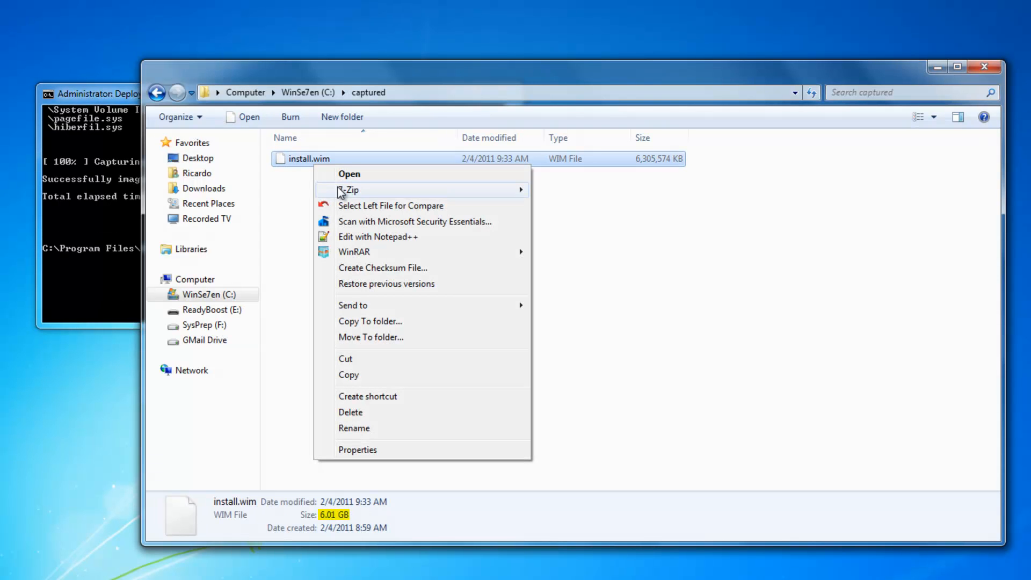
mouse_move(339, 191)
left_click(568, 192)
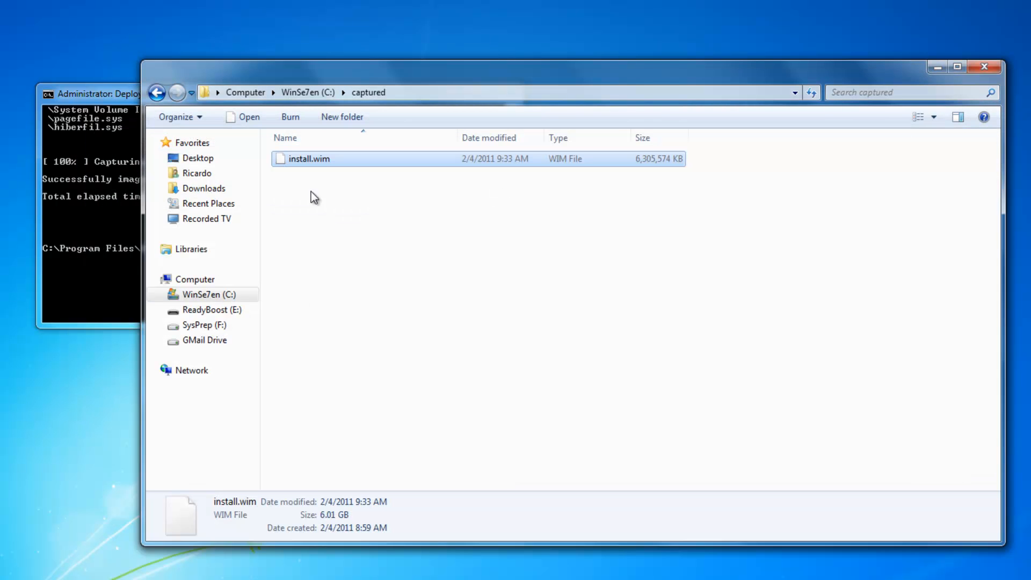
- Review the ImageX capture command and its output in the command prompt
left_click(126, 189)
scroll(234, 211, "up", 5)
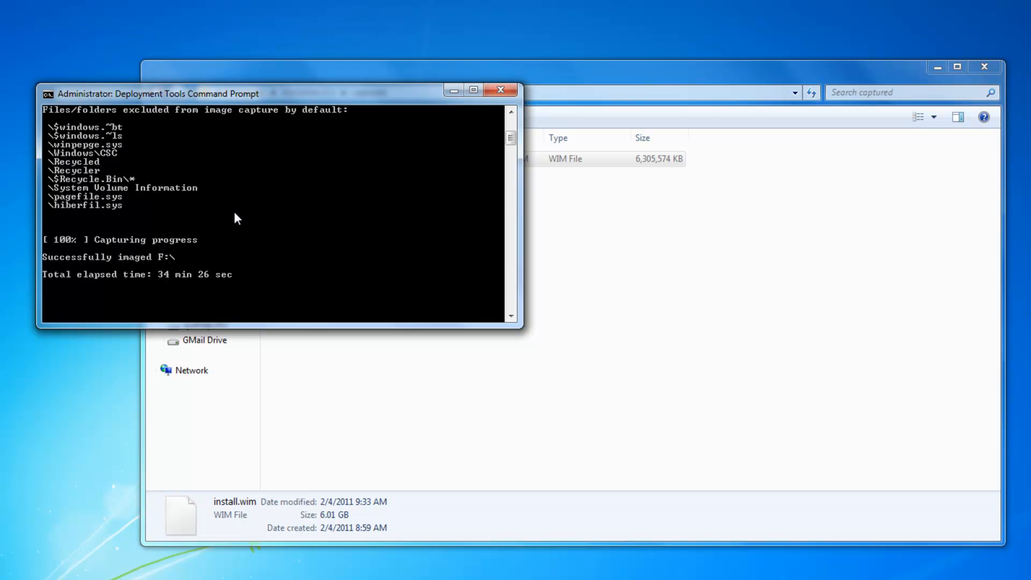
scroll(234, 213, "down", 6)
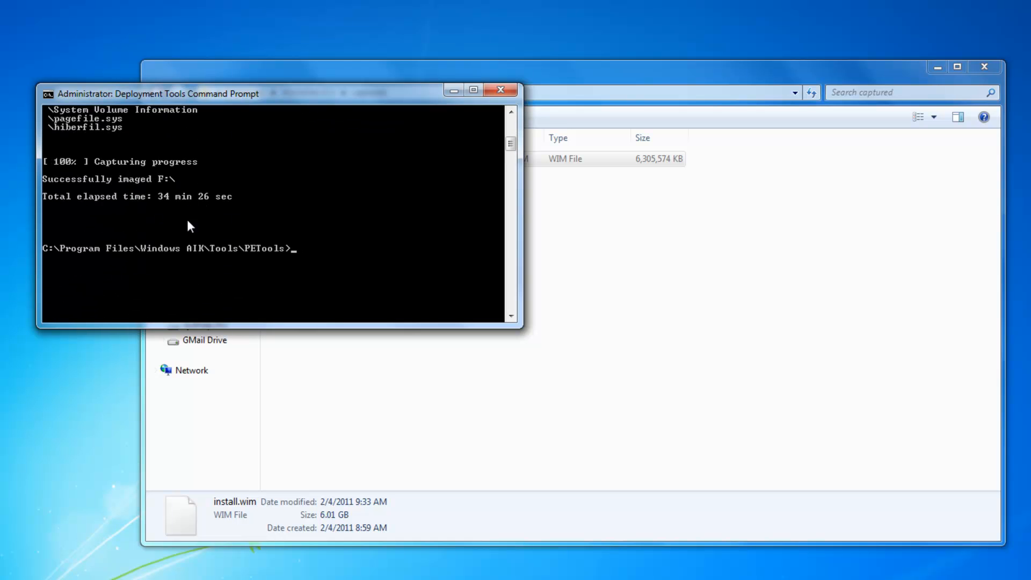
scroll(234, 222, "up", 5)
scroll(234, 223, "up", 2)
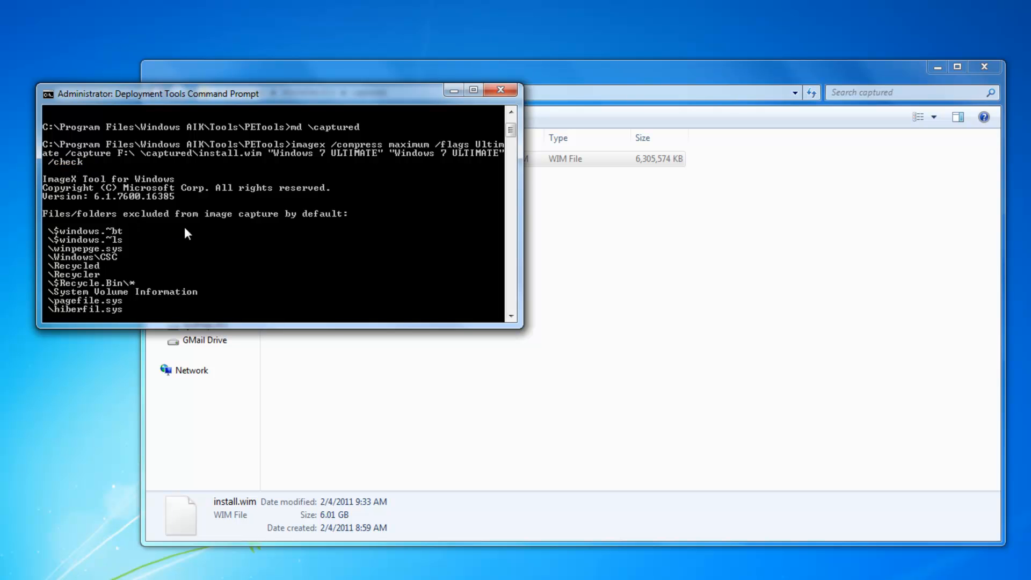
scroll(177, 229, "down", 7)
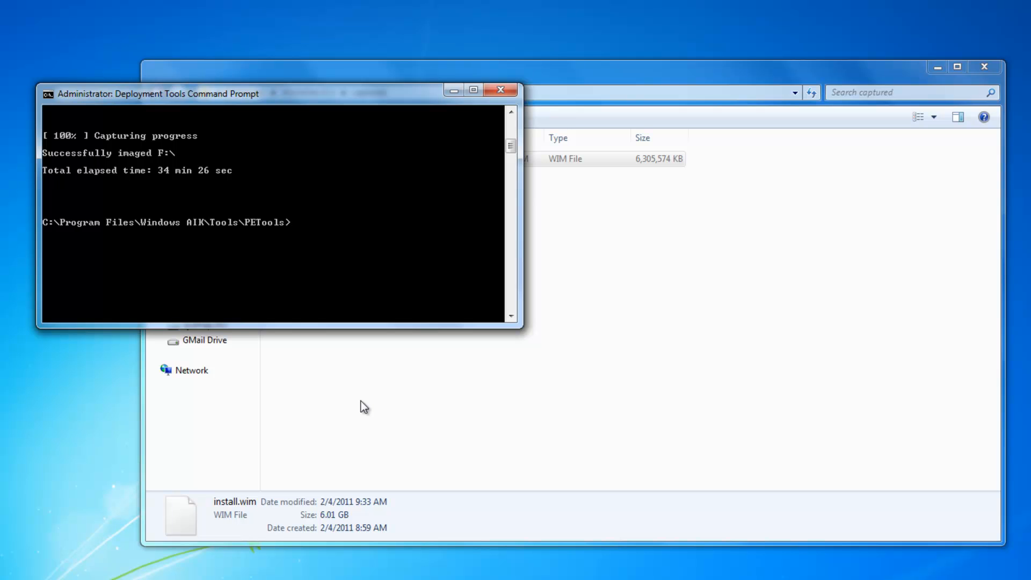
- Display the original DVD image's information by running imagex /info \7_DVD\sources\install.wim
type("image")
type("x /info")
type(" \\")
type("?")
type("_DVD")
type("\\sources ")
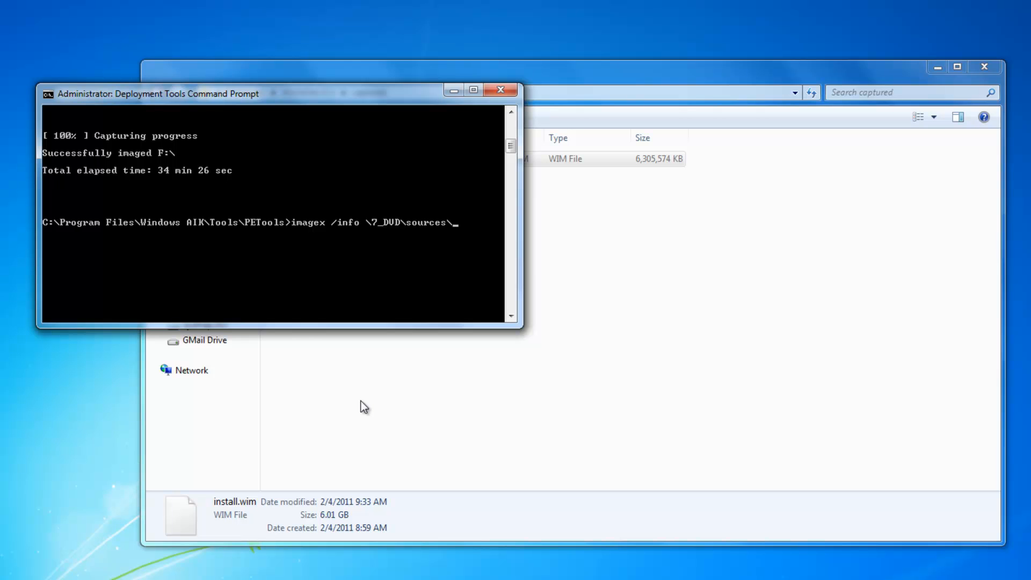
type("install.wim")
key("Return")
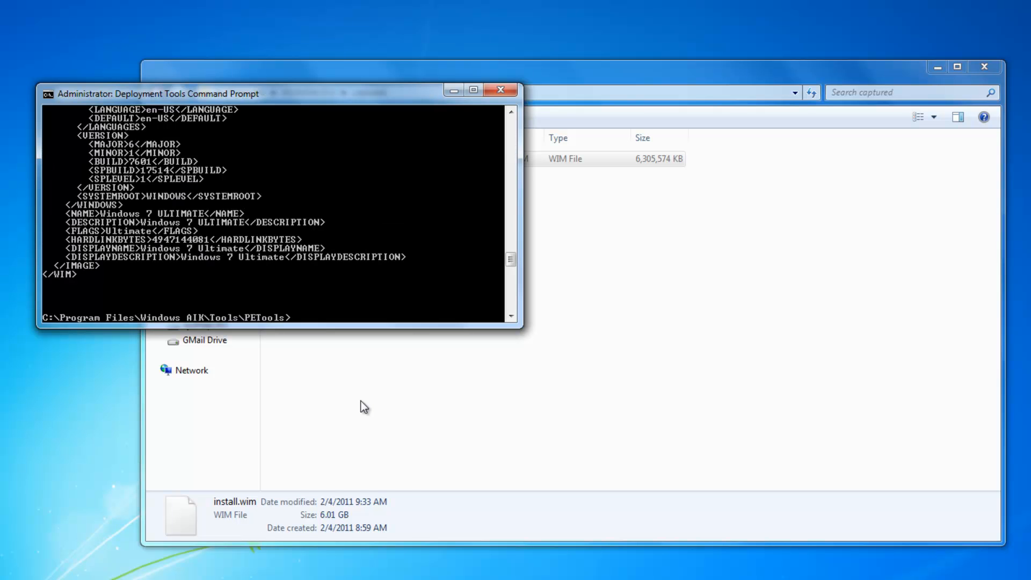
- Open the sources folder inside 7_DVD on WinSe7en (C:)
left_click(344, 349)
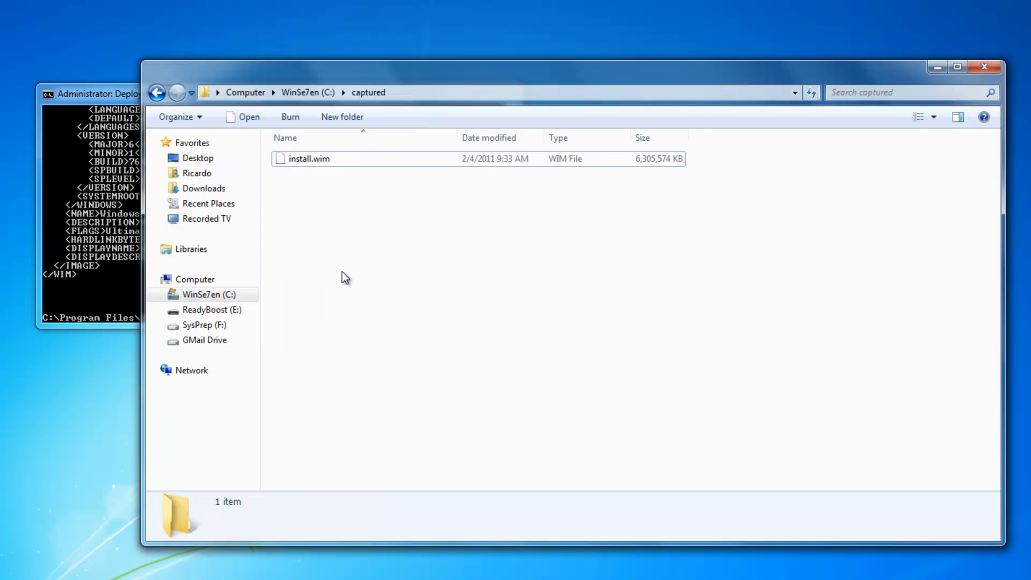
left_click(296, 97)
double_click(299, 158)
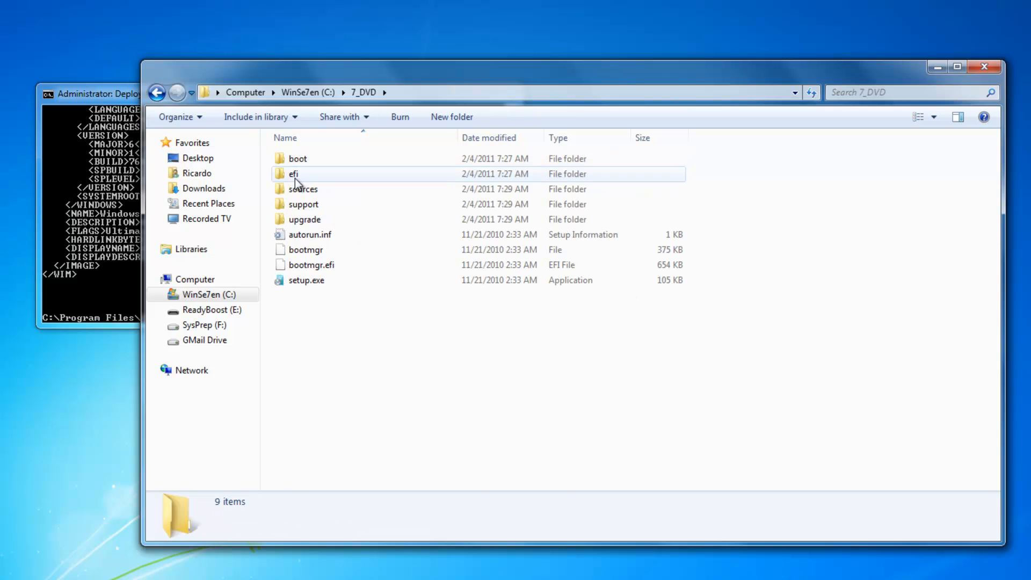
left_click(296, 190)
double_click(296, 190)
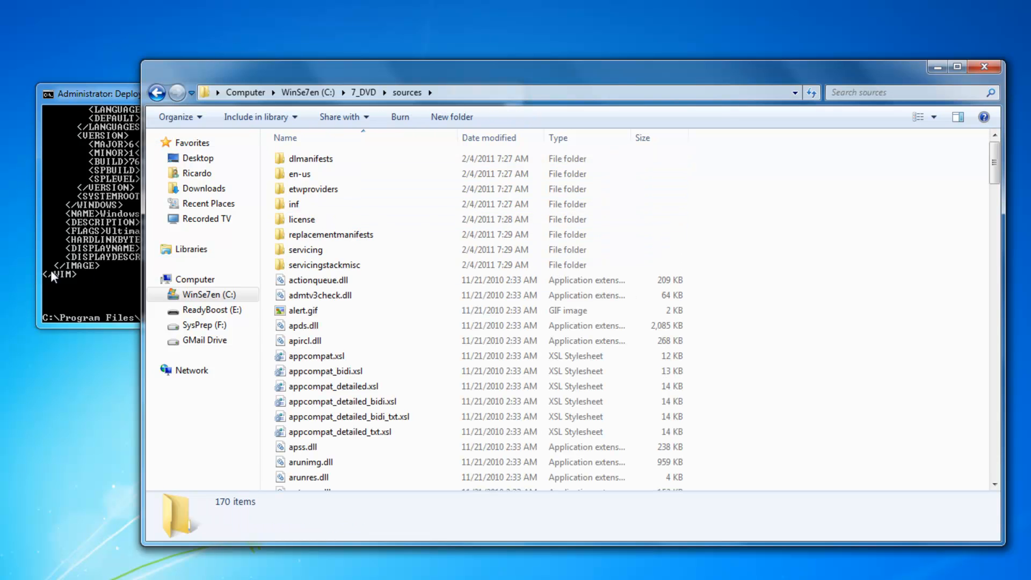
- Read the name, description and flags of each edition in the original image's ImageX information
left_click(36, 275)
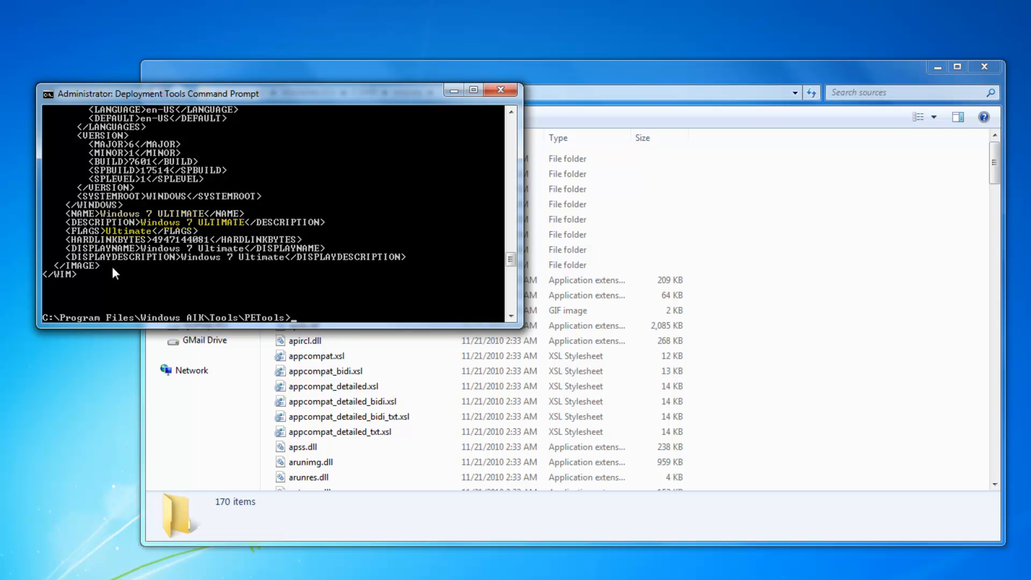
scroll(151, 239, "up", 15)
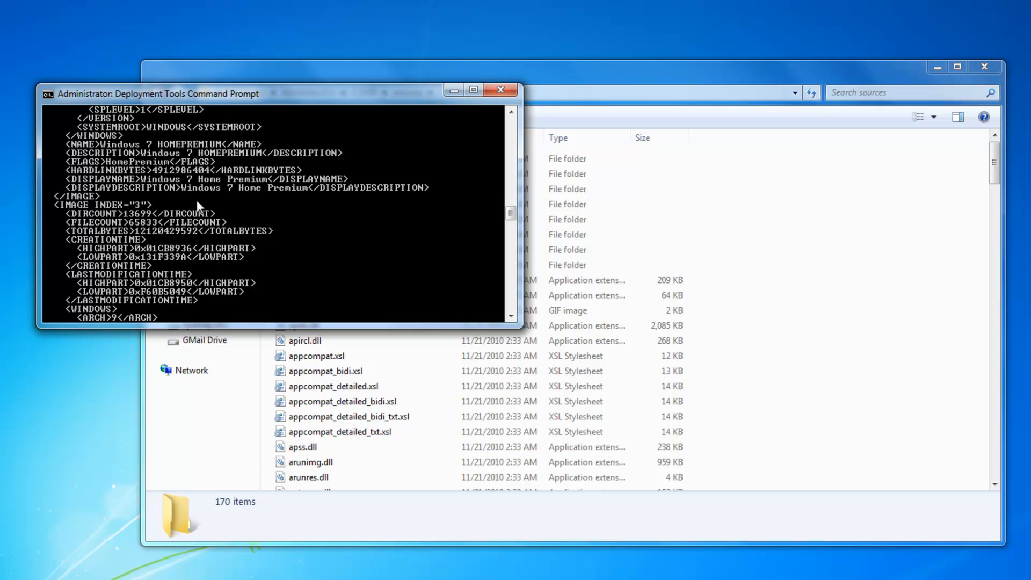
scroll(163, 212, "up", 5)
scroll(162, 211, "down", 20)
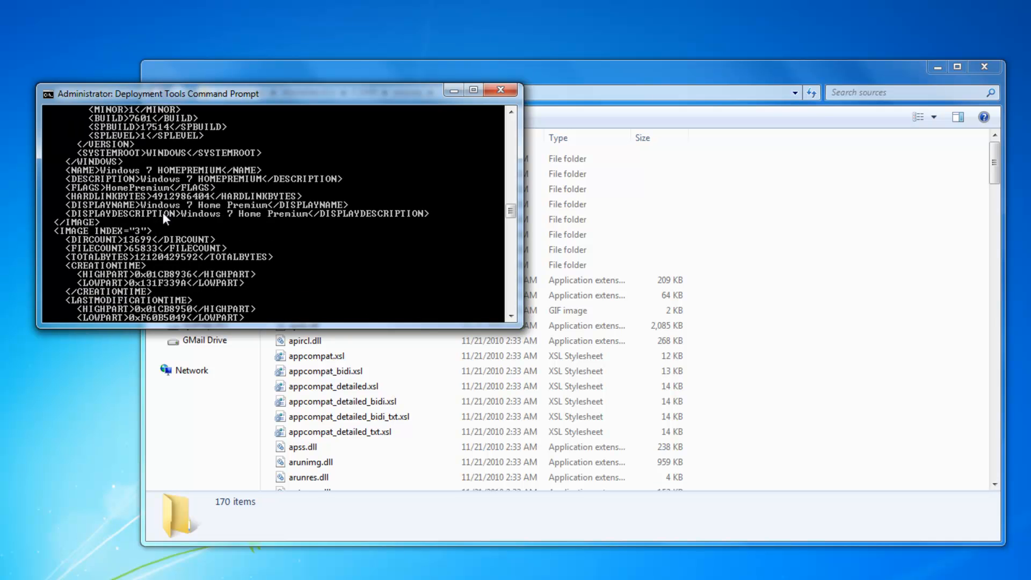
scroll(161, 217, "down", 10)
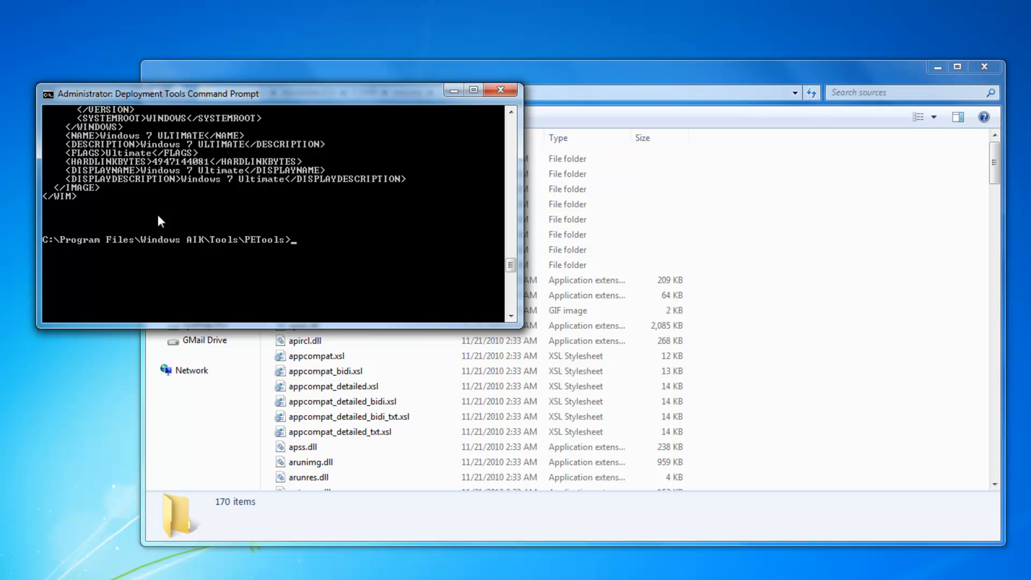
- Run imagex /info \captured\install.wim and read through the captured image's information
type("imagex /info \\captured\\")
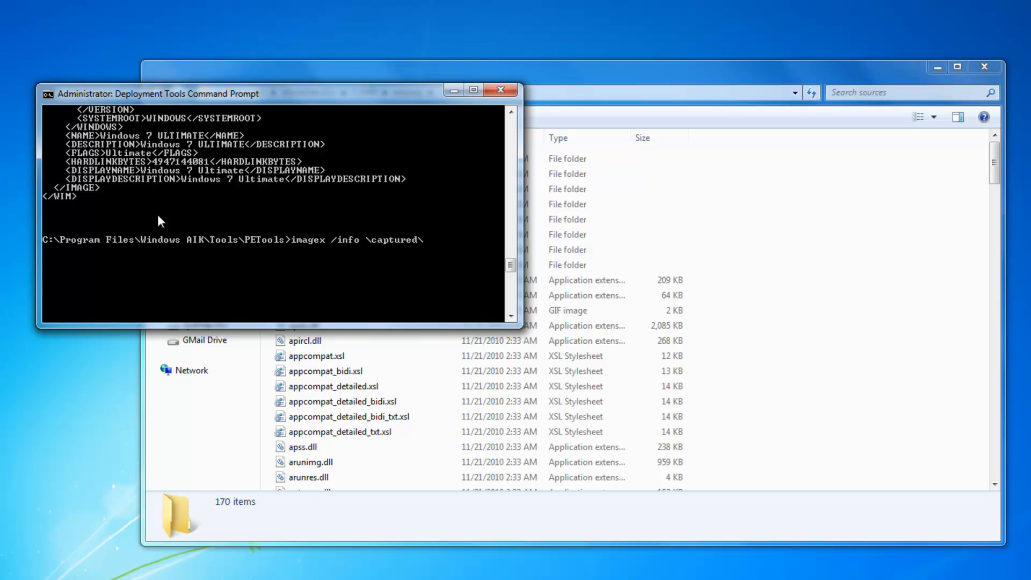
type("install.wim")
key("Return")
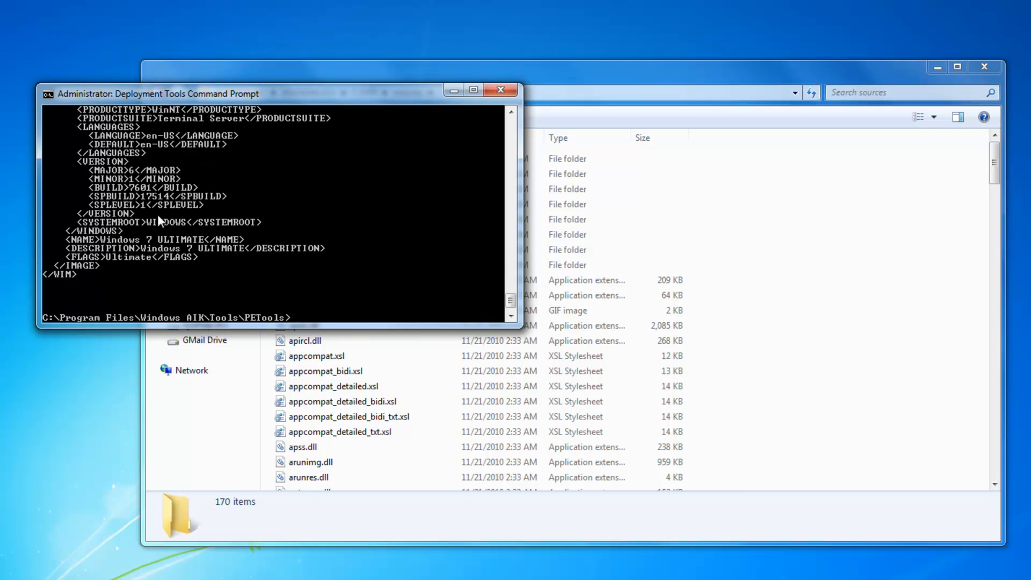
scroll(160, 249, "up", 1)
scroll(156, 255, "down", 1)
scroll(174, 290, "up", 7)
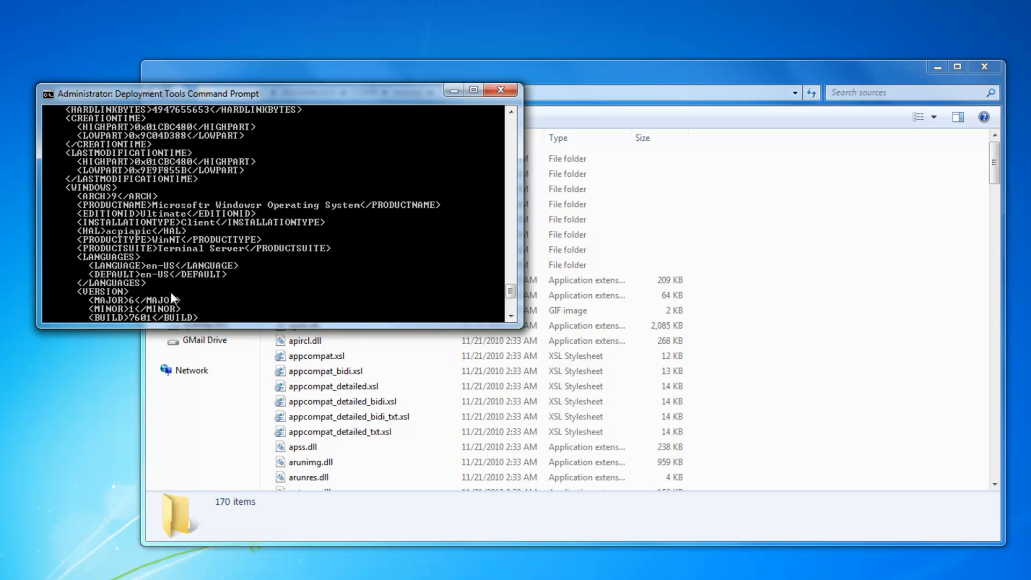
scroll(170, 292, "down", 8)
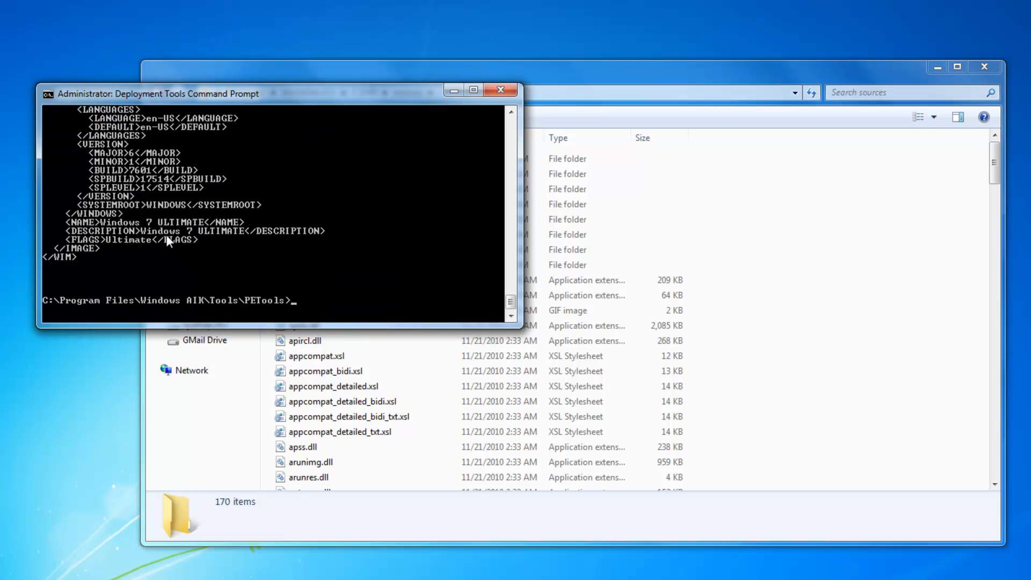
- Compare the captured image's information with the original DVD image's Professional and Ultimate entries
scroll(207, 249, "up", 8)
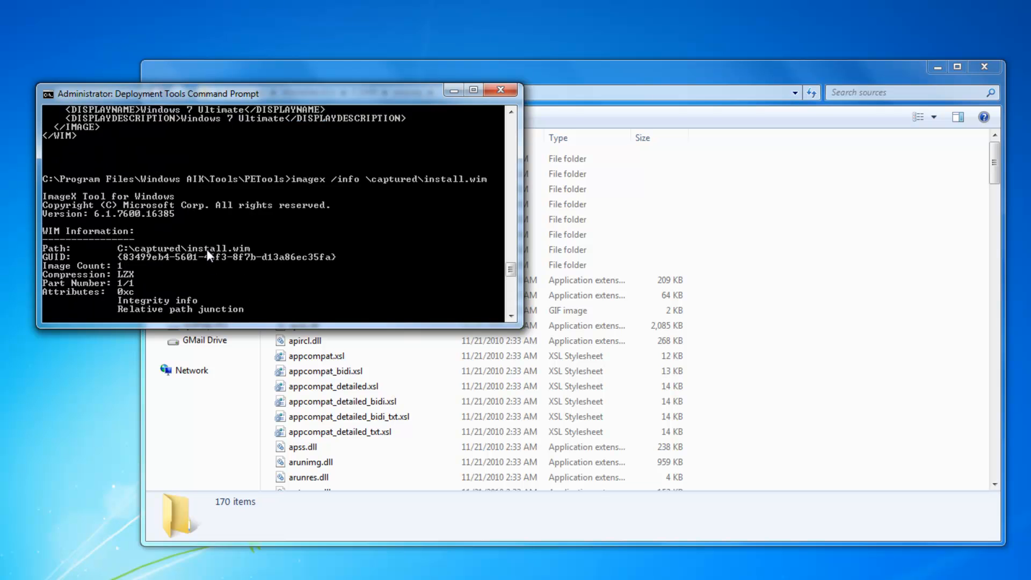
scroll(208, 249, "up", 10)
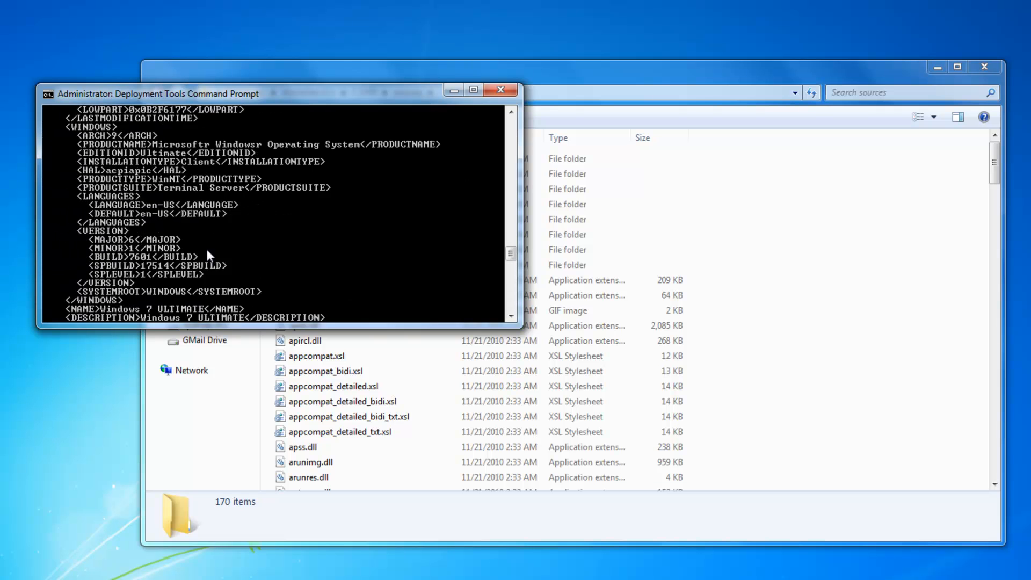
scroll(207, 250, "down", 7)
scroll(192, 231, "up", 12)
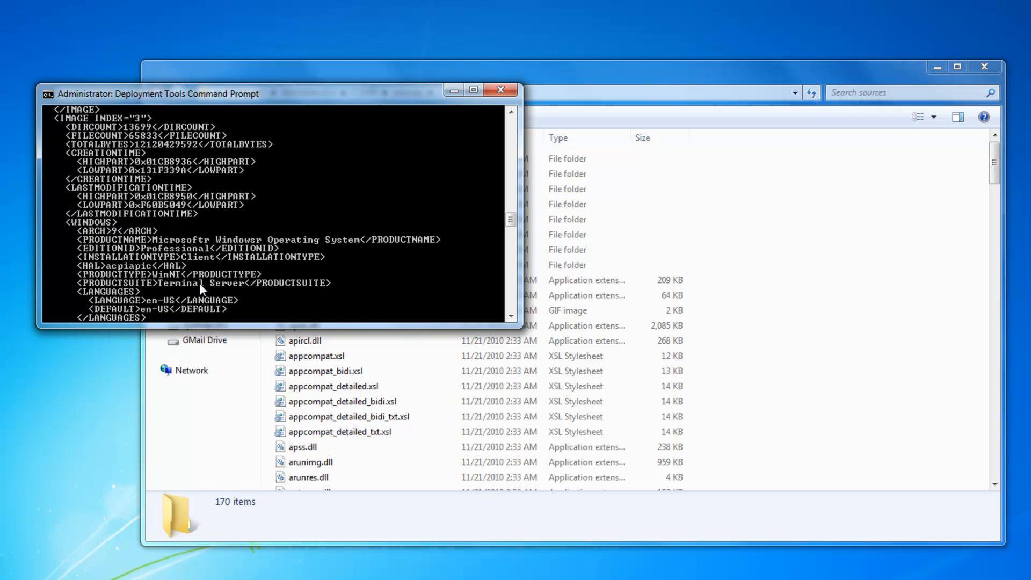
scroll(186, 269, "down", 4)
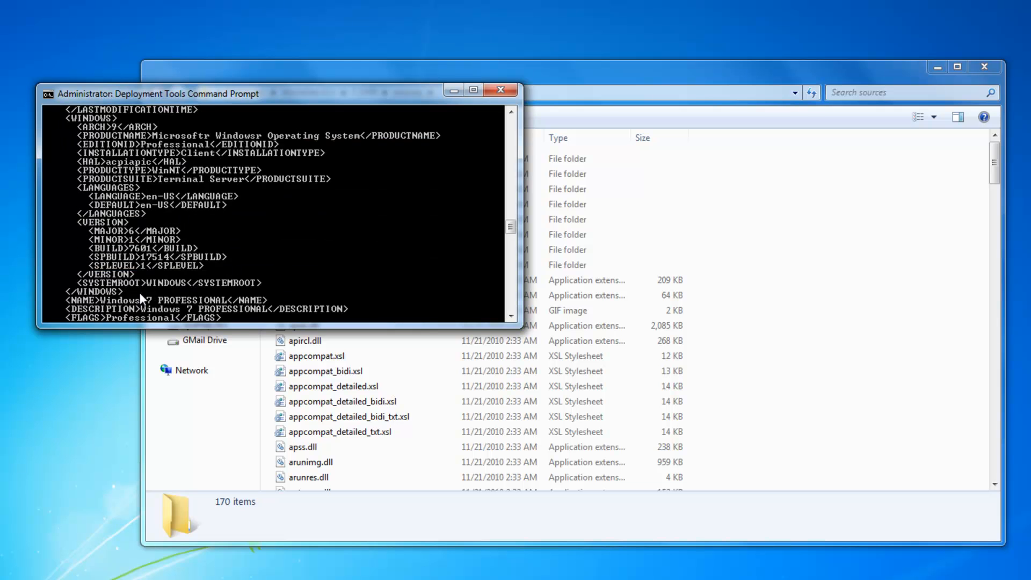
scroll(148, 271, "down", 2)
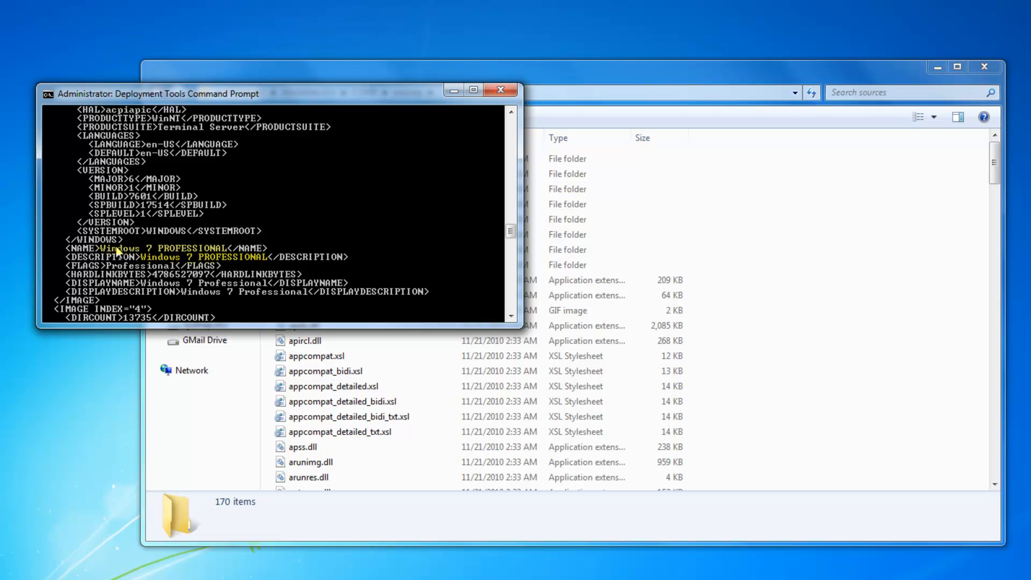
scroll(243, 249, "down", 15)
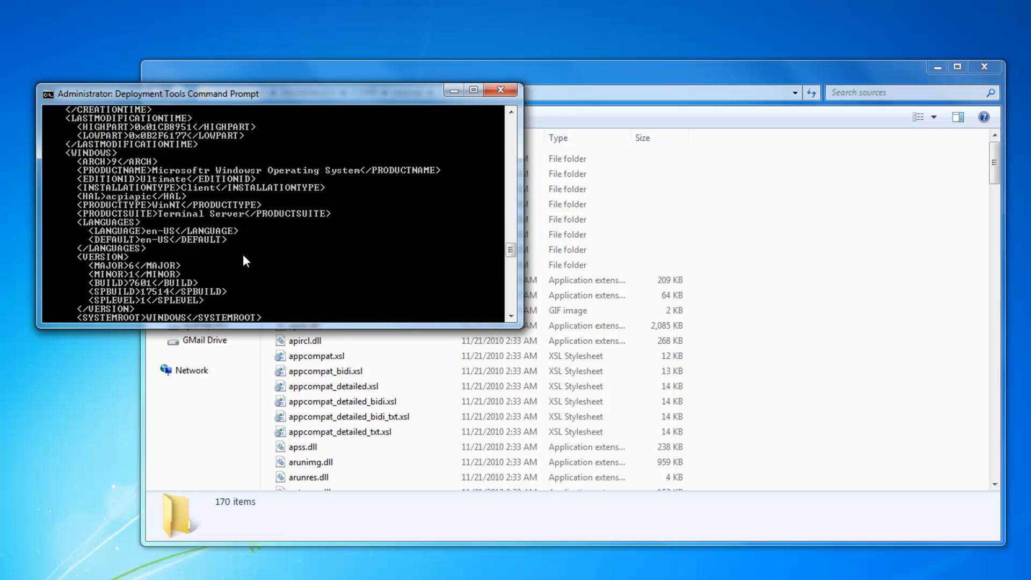
scroll(237, 259, "down", 5)
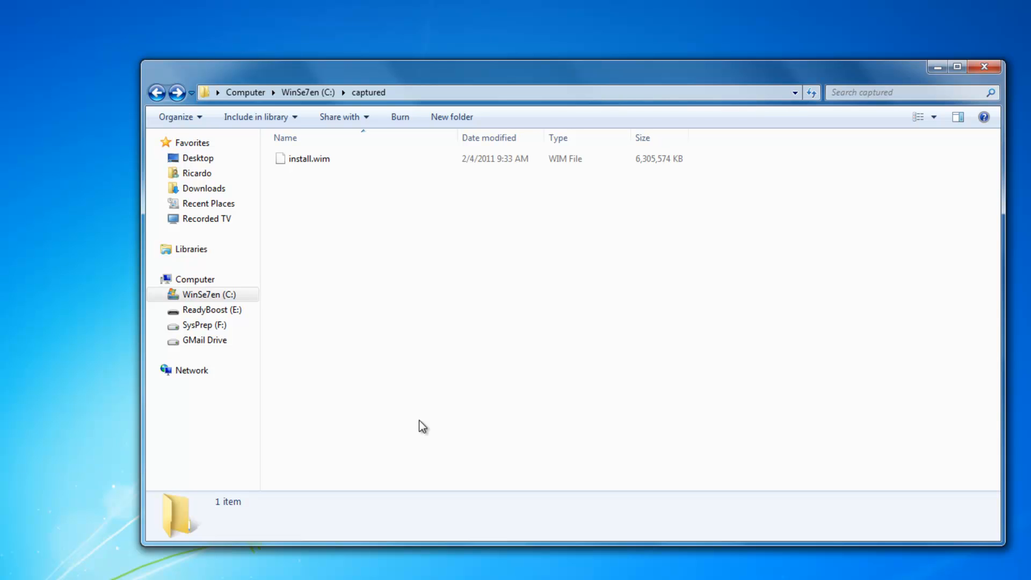
- Move install.wim from the captured folder into 7_DVD\sources, replacing the existing install.wim
right_click(300, 159)
left_click(338, 353)
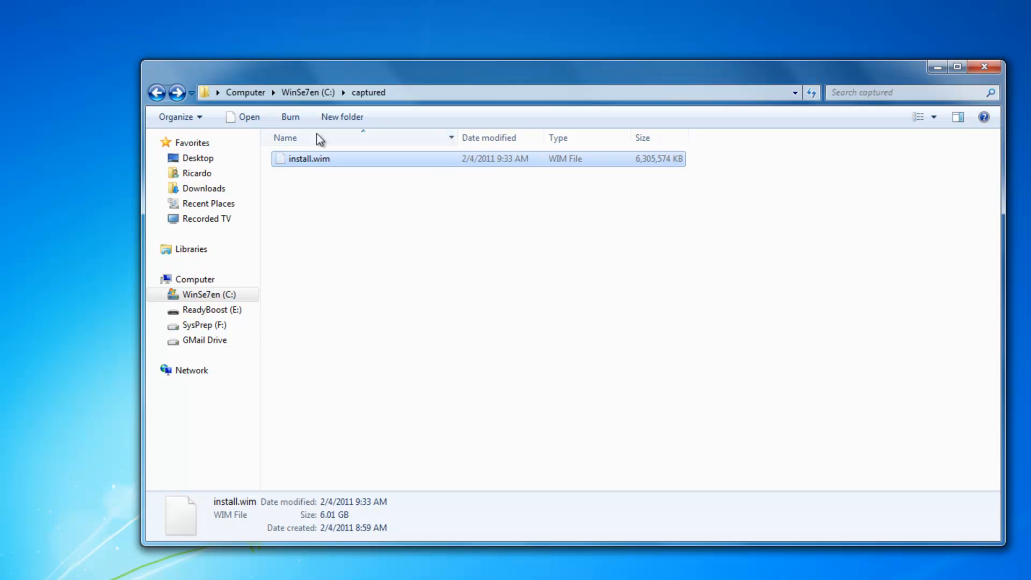
left_click(316, 91)
double_click(307, 157)
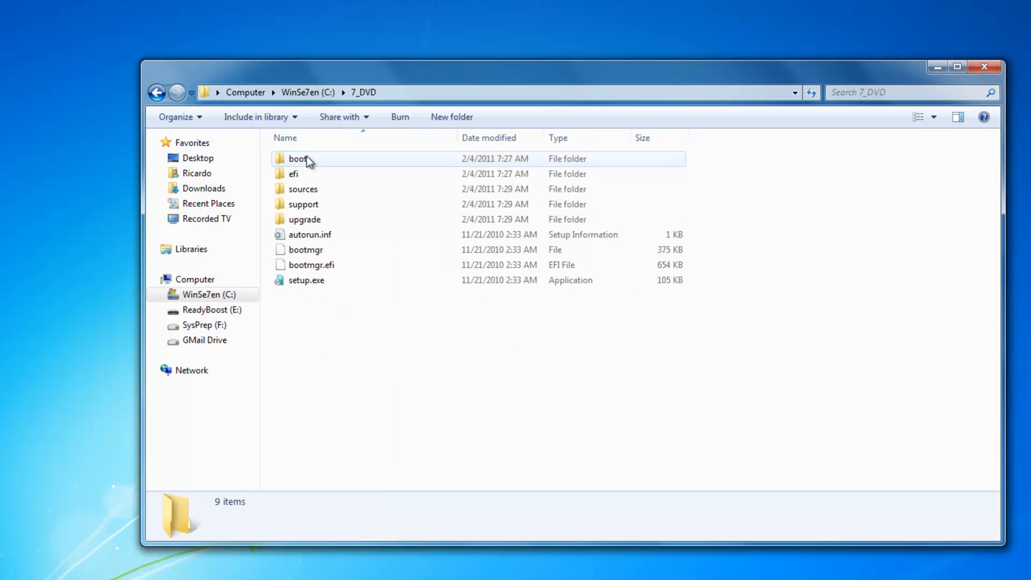
right_click(304, 191)
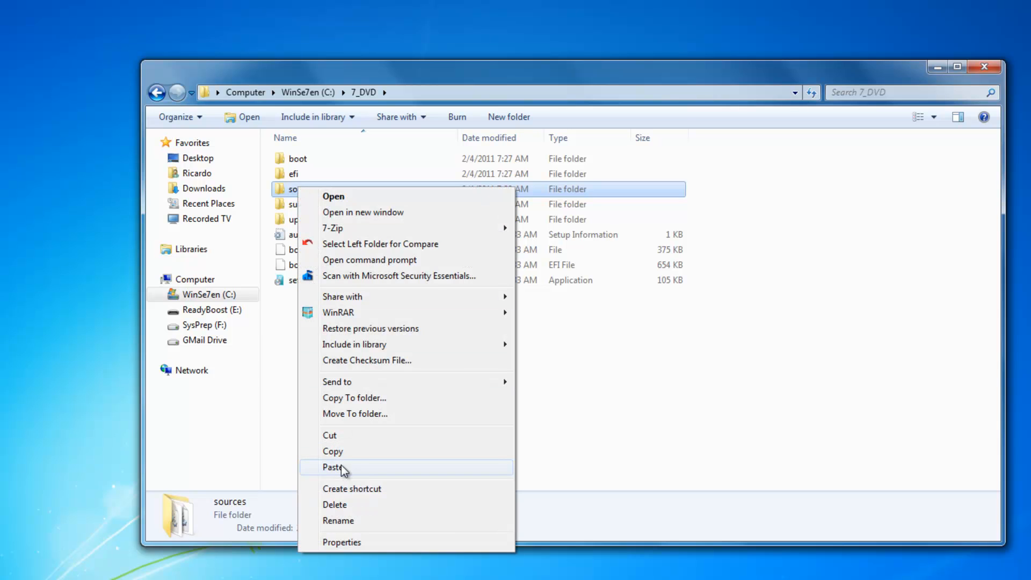
left_click(340, 465)
left_click(524, 255)
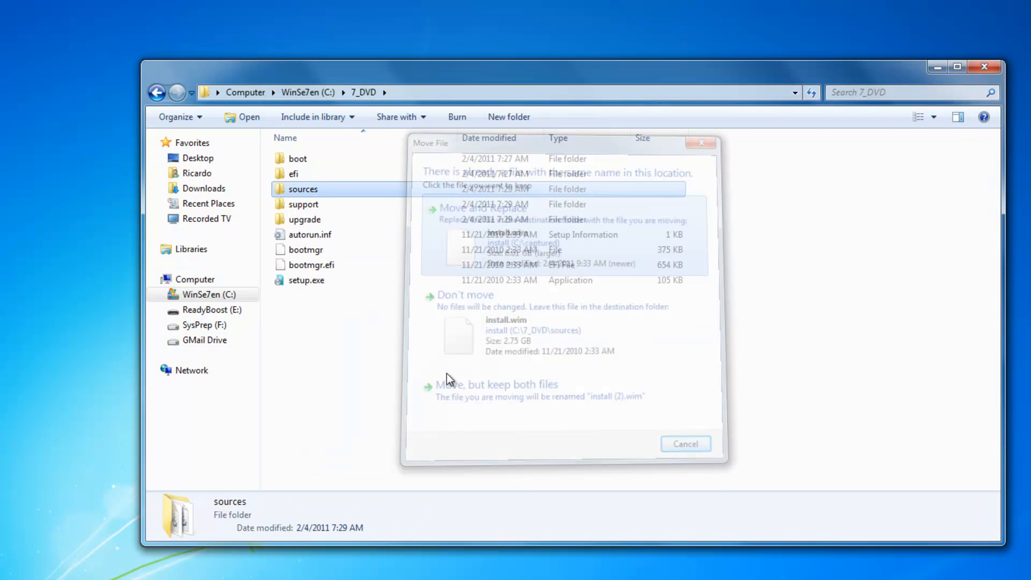